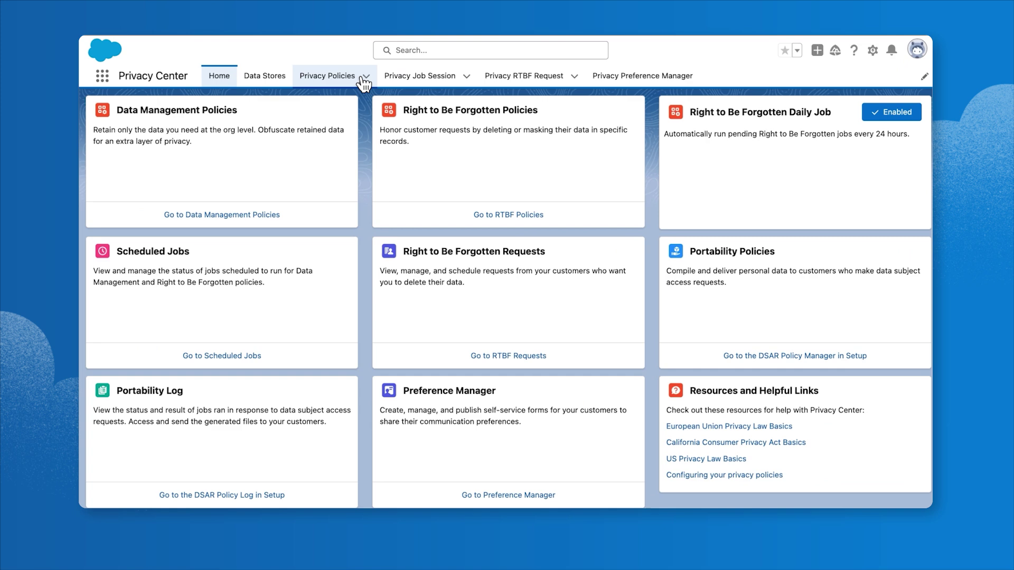
# - Create the Data Management policy 'Minimize Contact', described as 'Remove unneeded contact information.'
pyautogui.click(362, 79)
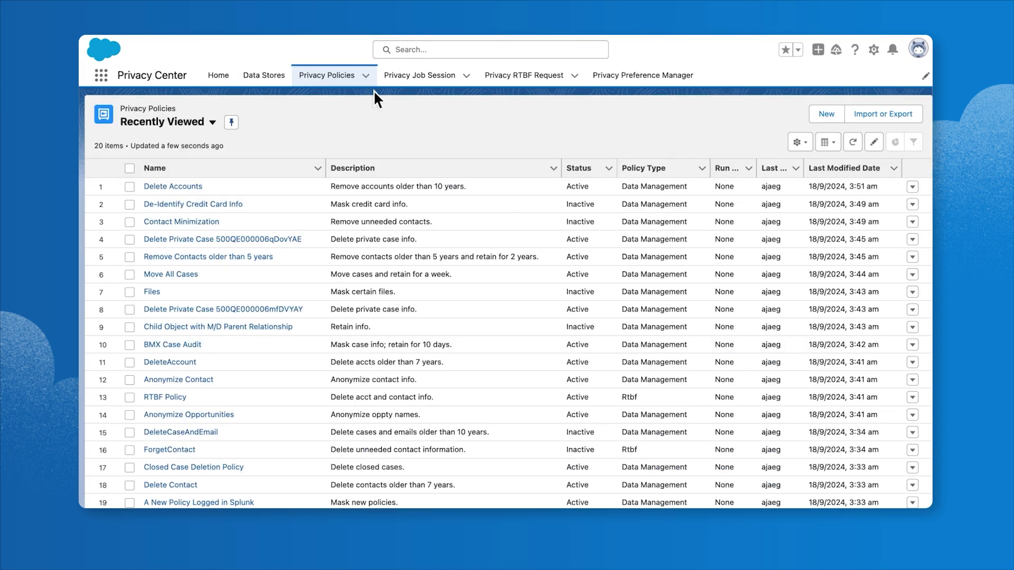
pyautogui.click(822, 114)
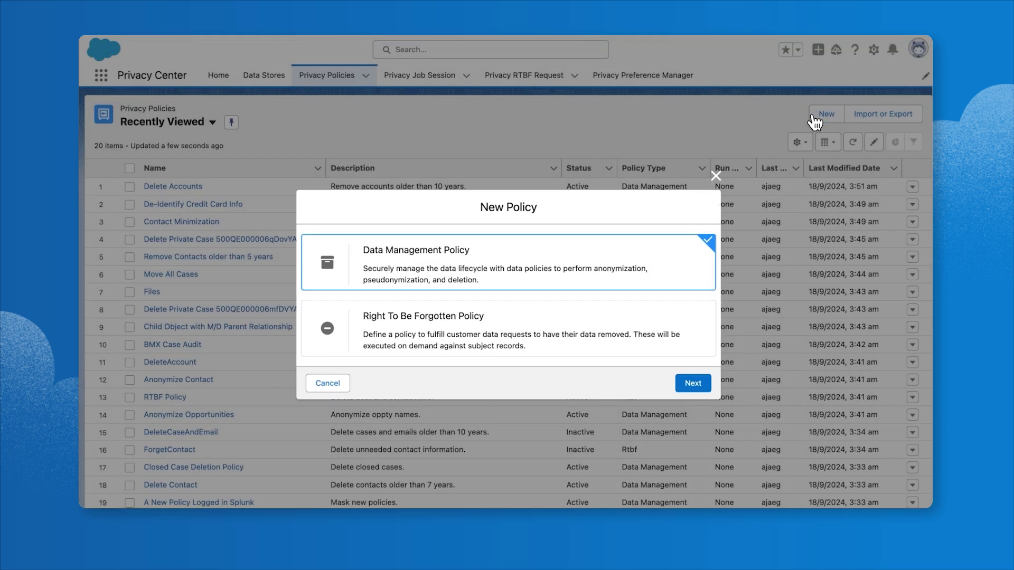
pyautogui.click(674, 260)
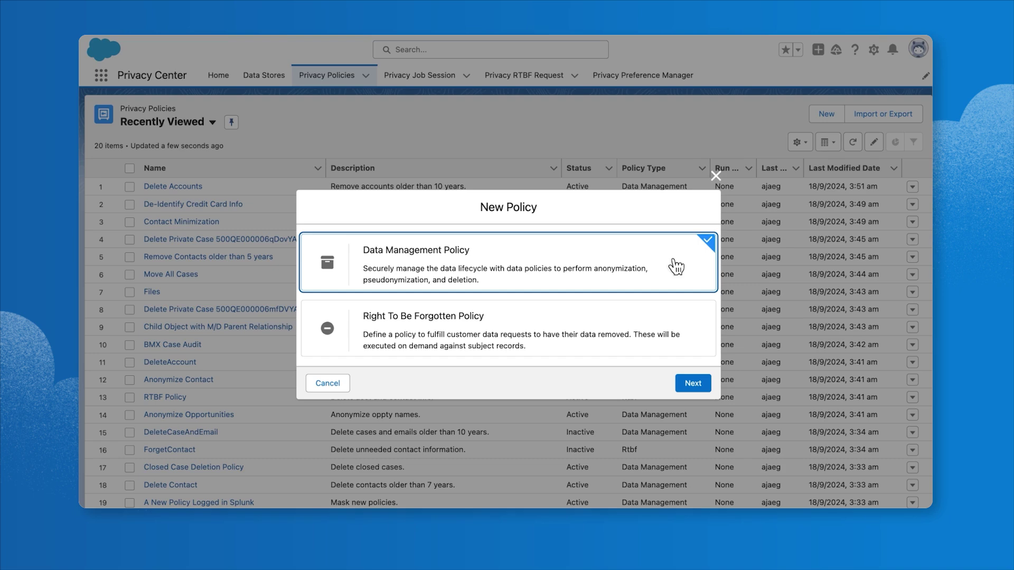
pyautogui.click(695, 383)
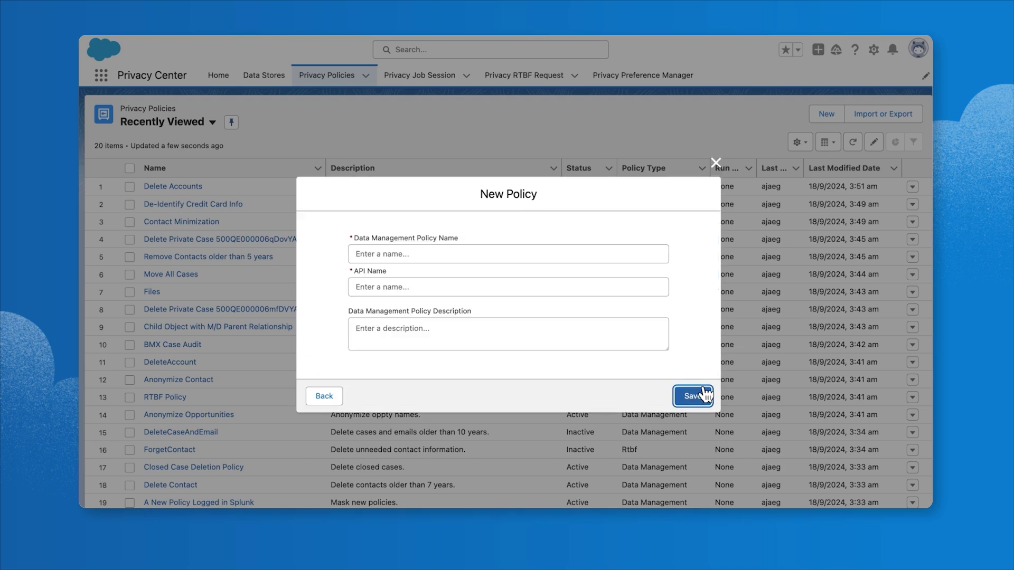
pyautogui.click(604, 252)
pyautogui.write('Minimize Contact')
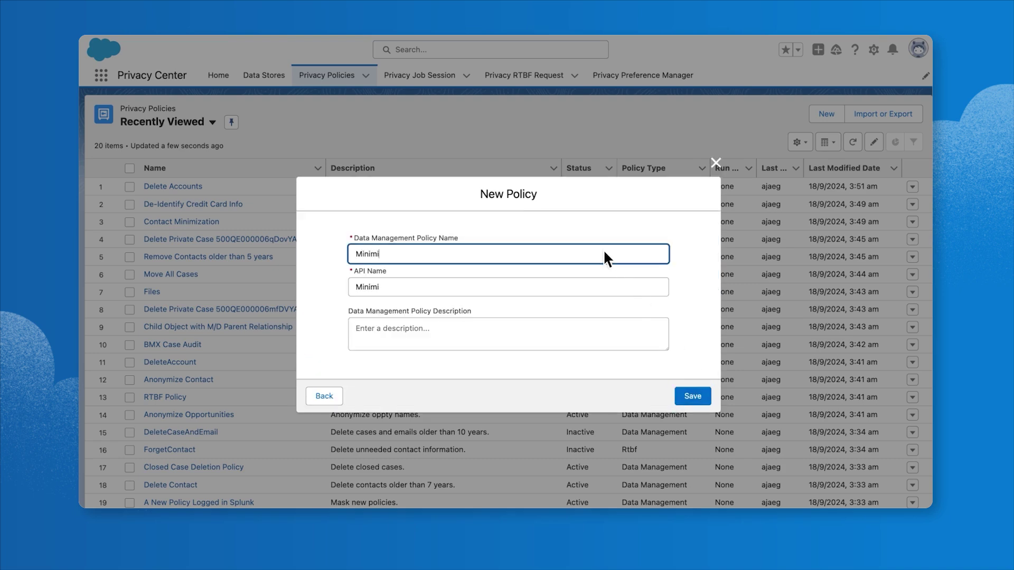
pyautogui.press('Tab')
pyautogui.press('Tab')
pyautogui.write('Remove unneeded contact information.')
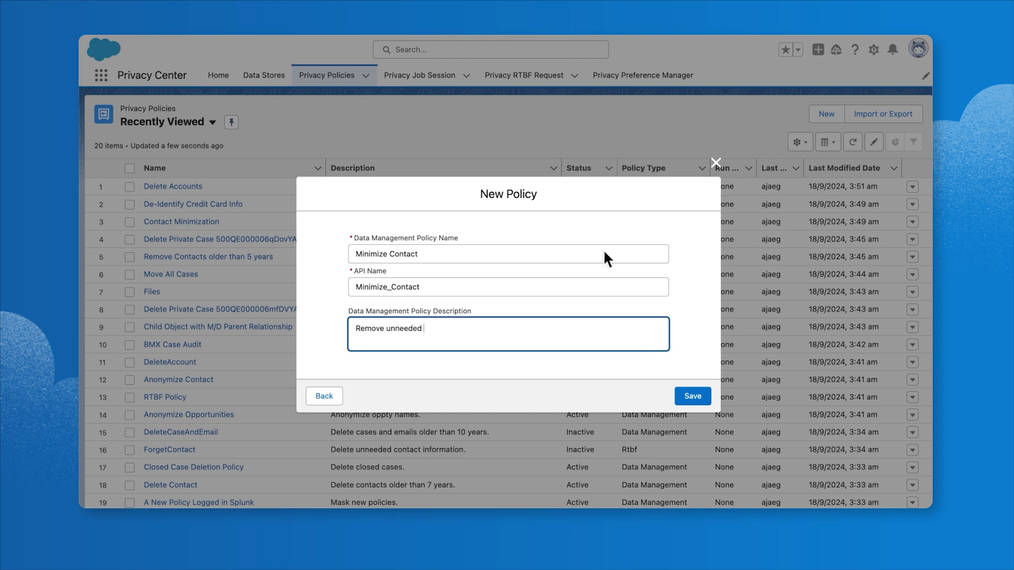
pyautogui.click(692, 396)
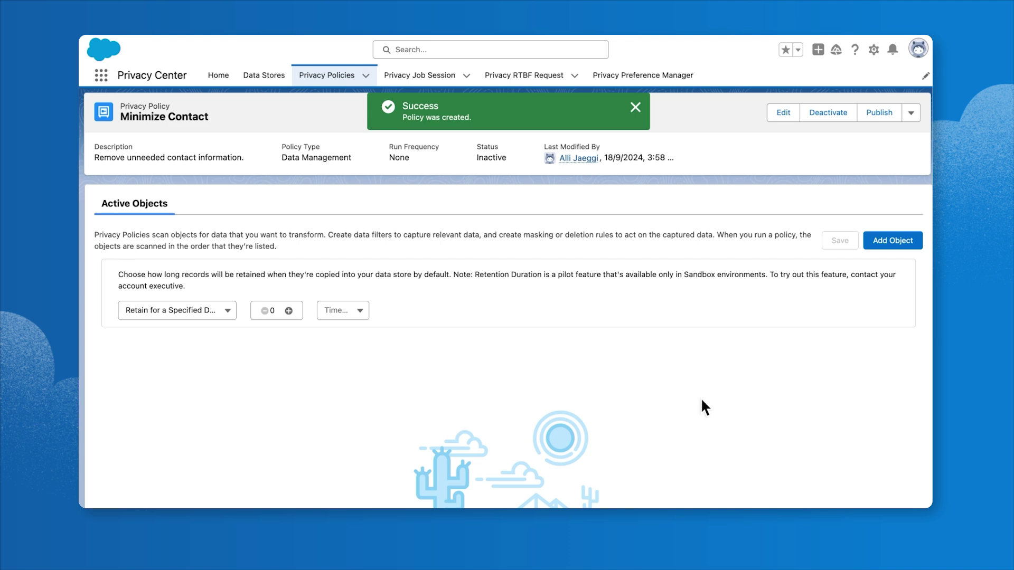
# - Add the Contact object to the policy
pyautogui.click(878, 240)
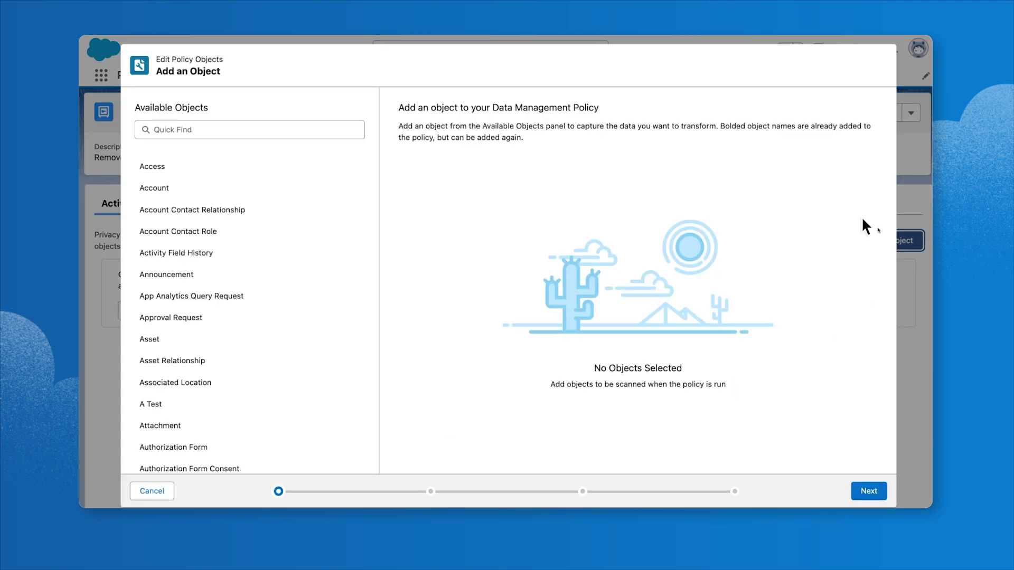
pyautogui.click(344, 126)
pyautogui.write('contact')
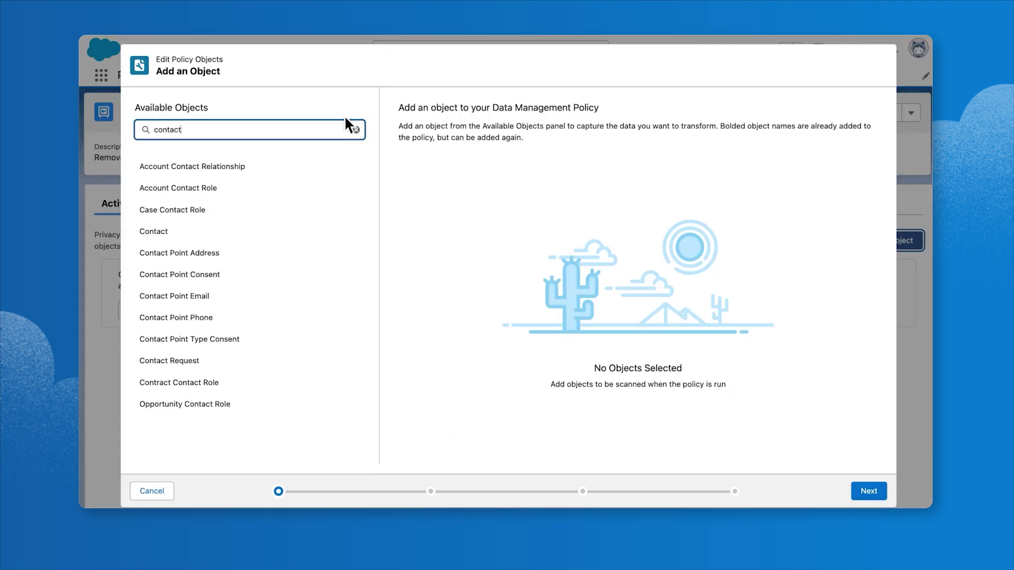
pyautogui.click(281, 231)
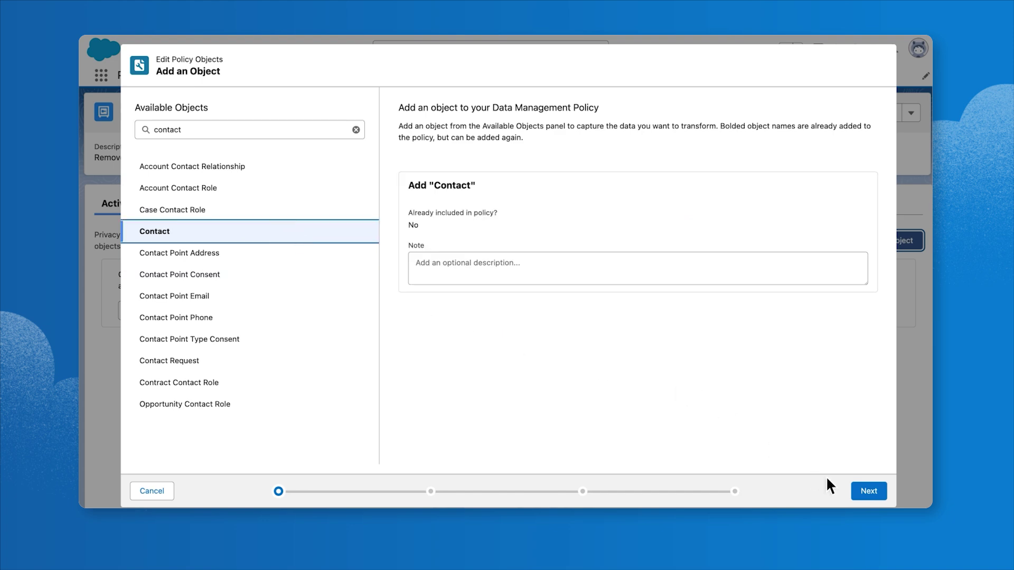
pyautogui.click(859, 494)
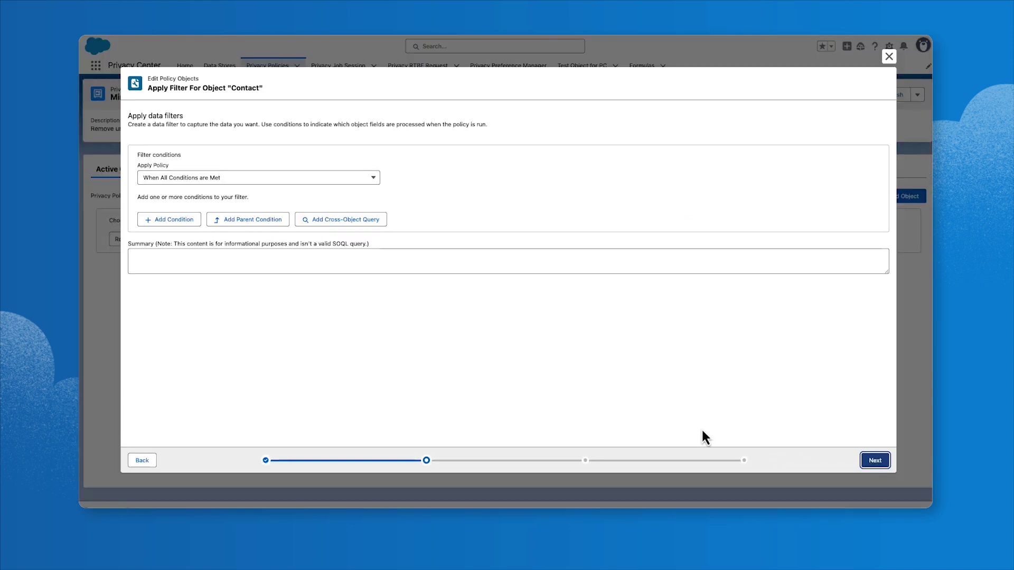
# - Filter Contact records to Created Date is beyond the last 3650 Days
pyautogui.click(191, 221)
pyautogui.click(205, 221)
pyautogui.press('Down')
pyautogui.press('Down')
pyautogui.press('Down')
pyautogui.press('Down')
pyautogui.press('Down')
pyautogui.press('Down')
pyautogui.press('Down')
pyautogui.press('Down')
pyautogui.press('Down')
pyautogui.press('Down')
pyautogui.press('Down')
pyautogui.press('Down')
pyautogui.press('Down')
pyautogui.press('Down')
pyautogui.press('Down')
pyautogui.press('Down')
pyautogui.press('Down')
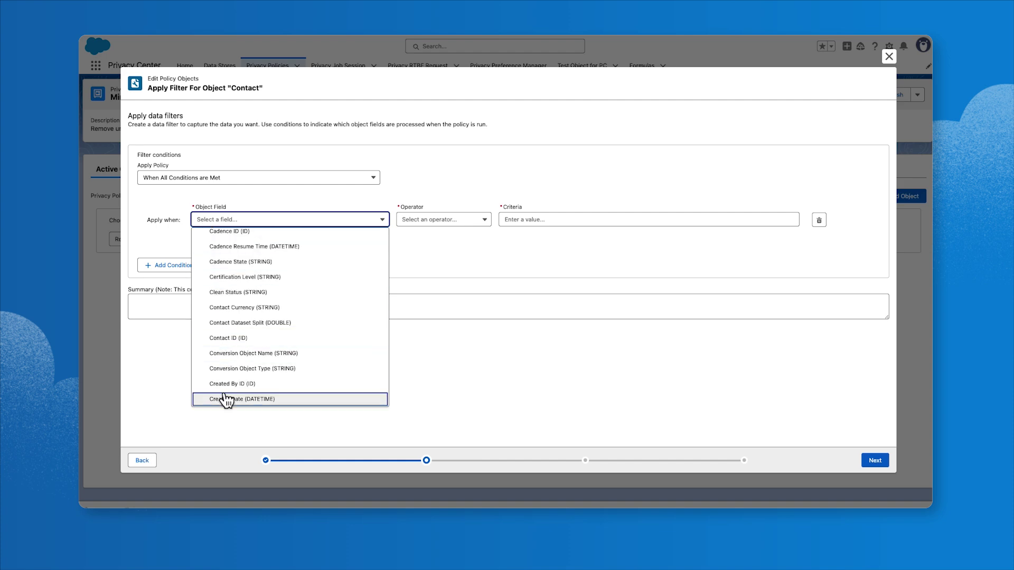
pyautogui.click(260, 399)
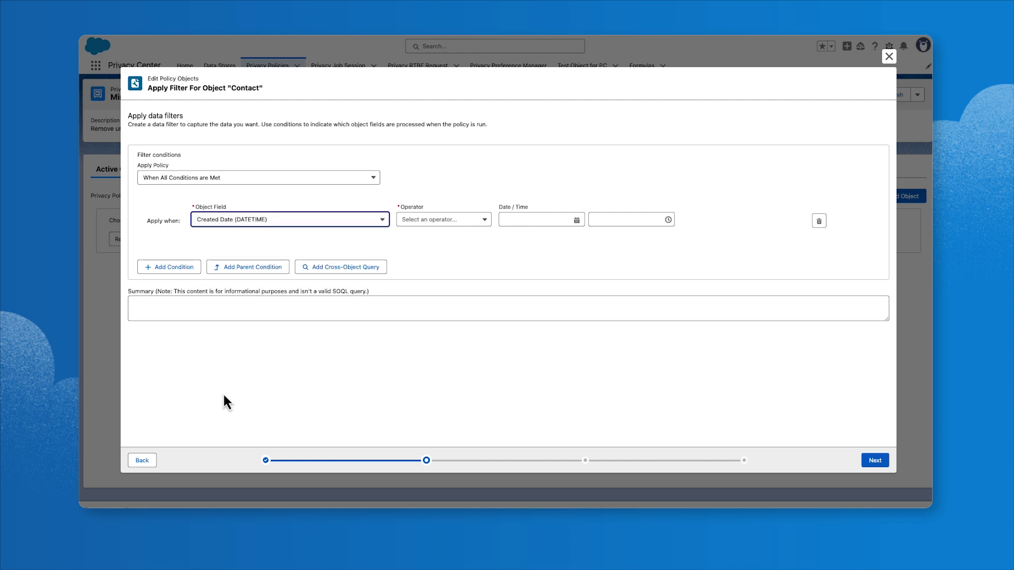
pyautogui.click(433, 227)
pyautogui.click(429, 346)
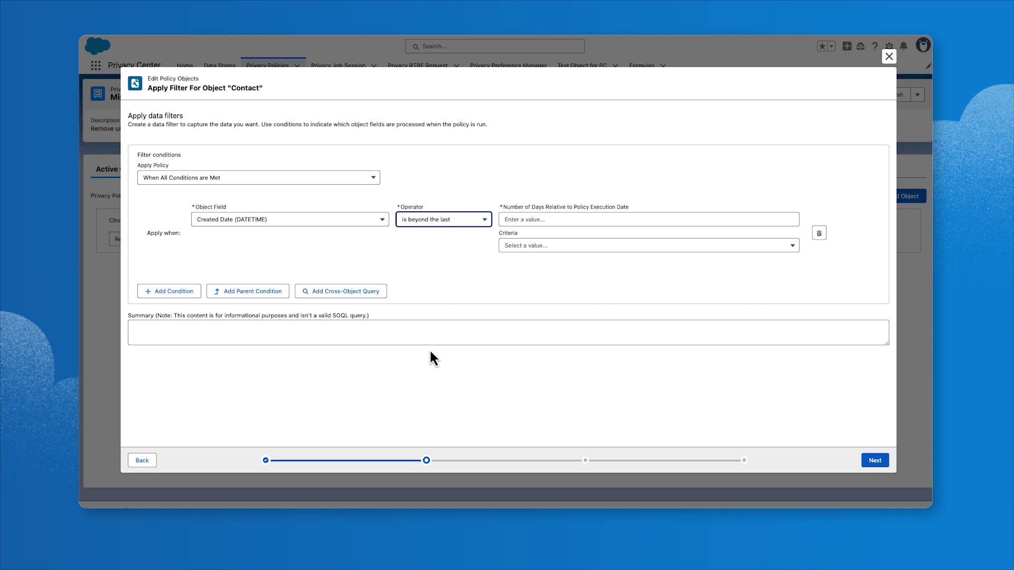
pyautogui.click(529, 219)
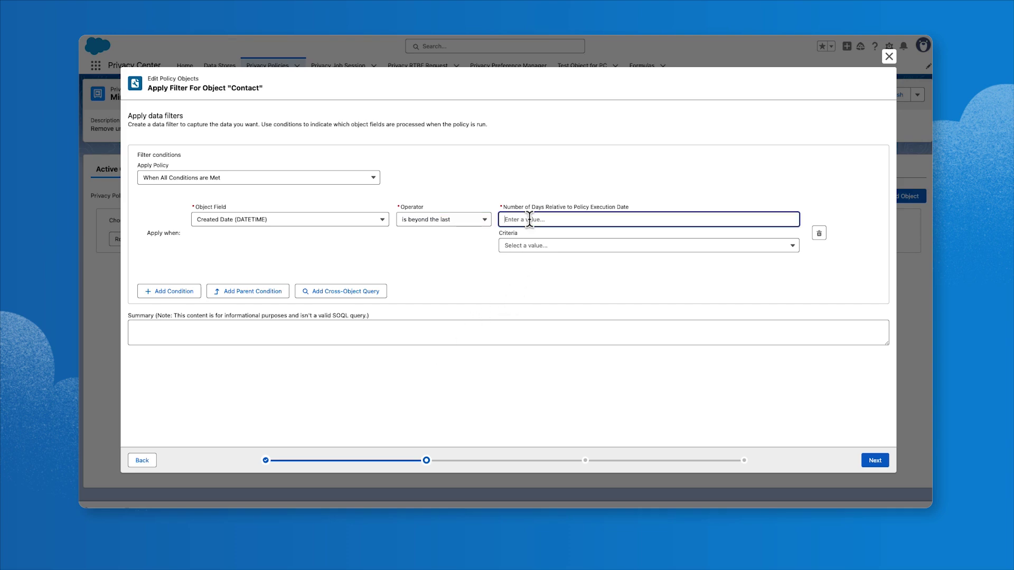
pyautogui.write('3650')
pyautogui.click(525, 245)
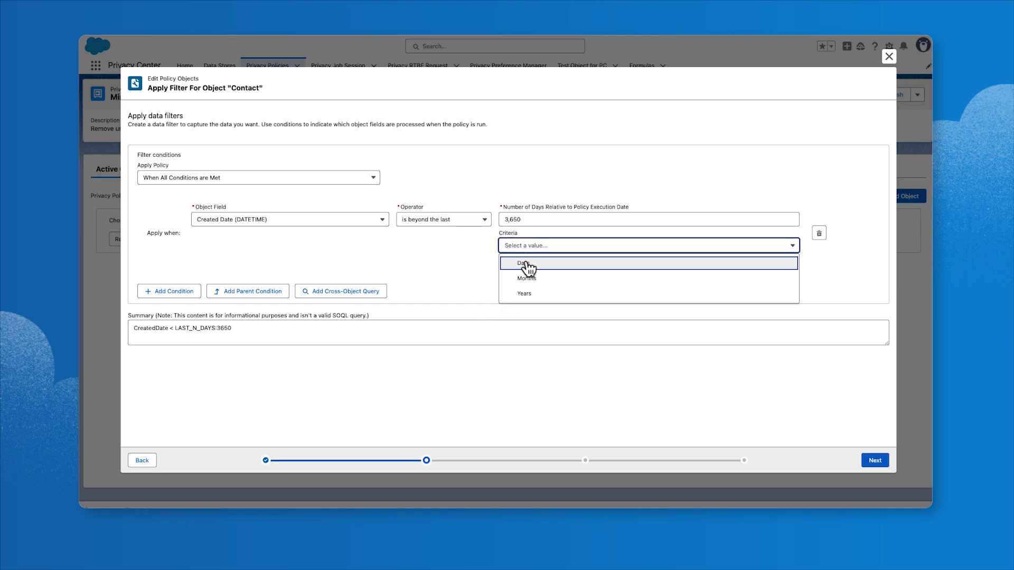
pyautogui.click(525, 263)
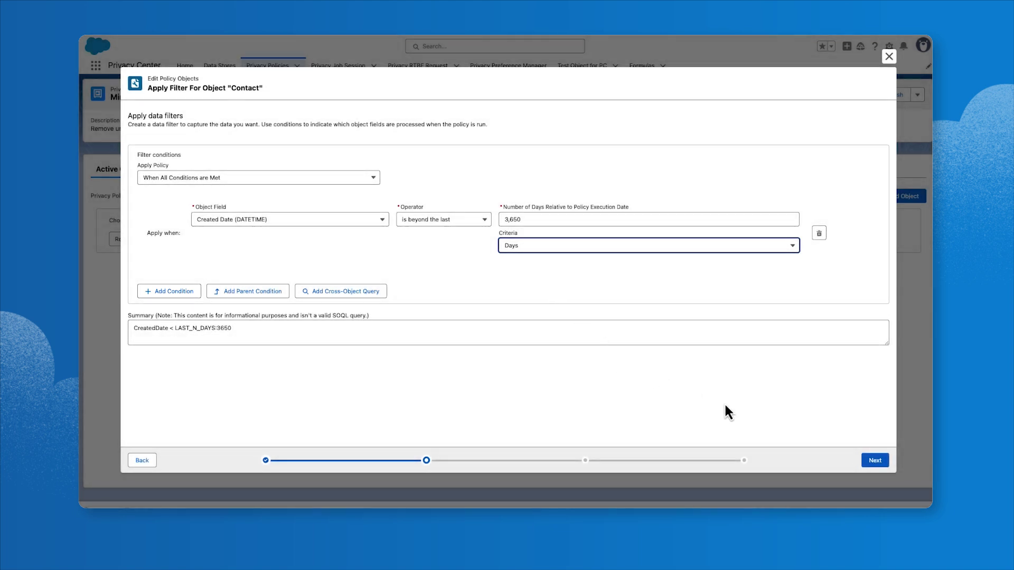
pyautogui.click(874, 461)
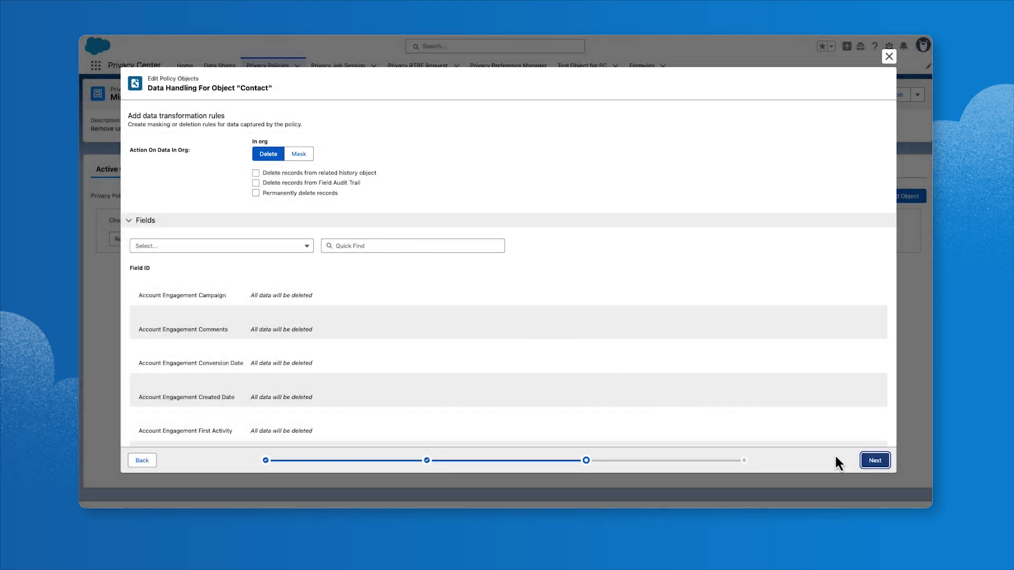
# - Keep Delete as the in-org action and finish adding Contact without copying to the store
pyautogui.click(886, 467)
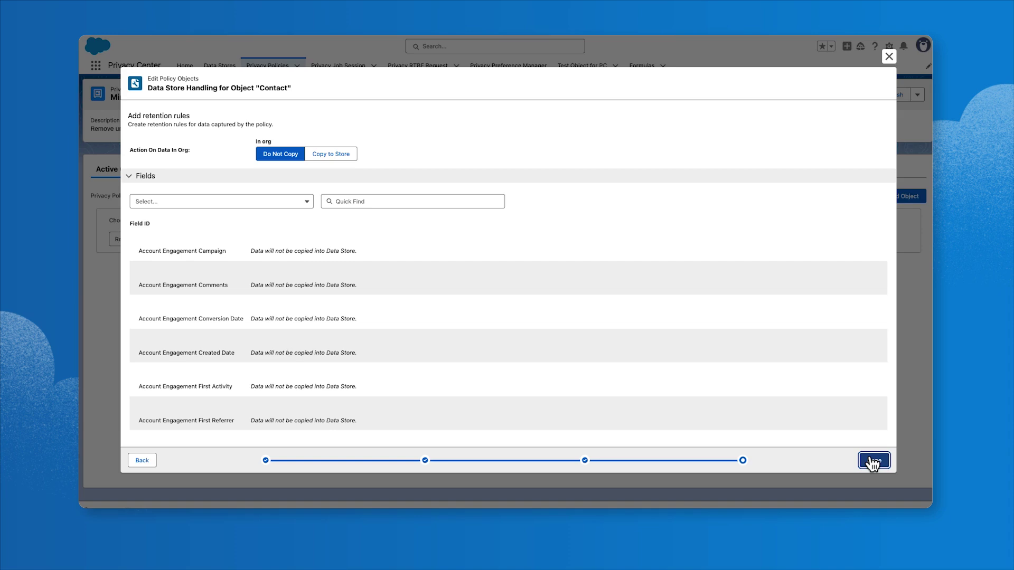
pyautogui.click(874, 461)
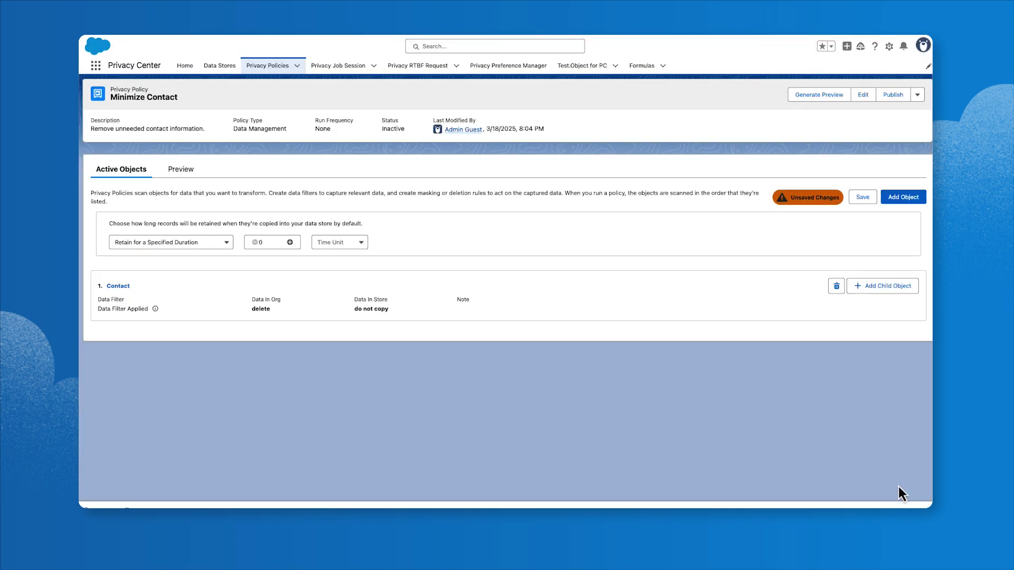
# - Set Minimize Contact to Run Yearly starting Dec 31, 2024, save, and go back to Home
pyautogui.click(863, 98)
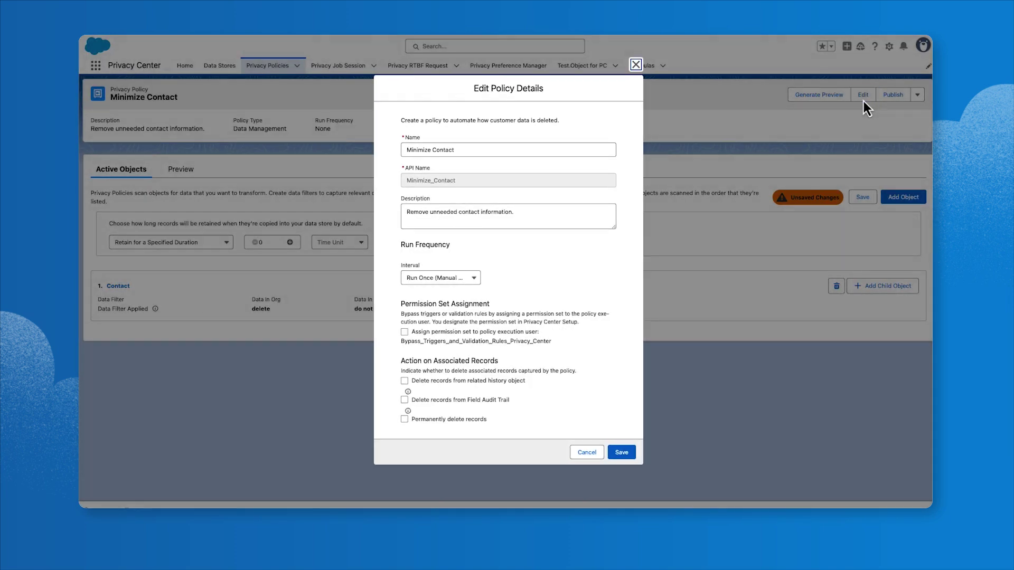
pyautogui.click(459, 285)
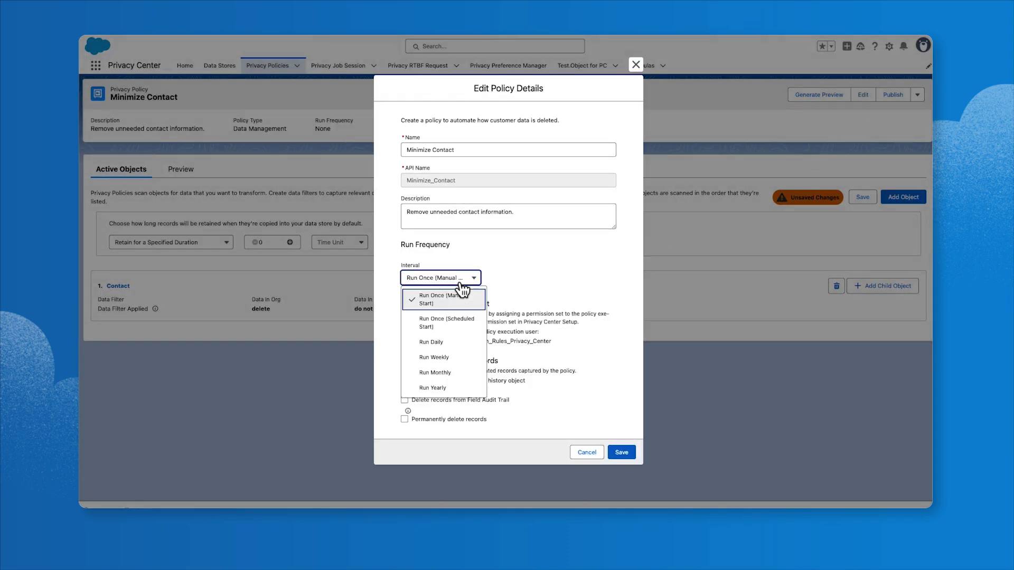
pyautogui.click(448, 389)
pyautogui.click(510, 274)
pyautogui.click(500, 300)
pyautogui.click(500, 300)
pyautogui.click(501, 299)
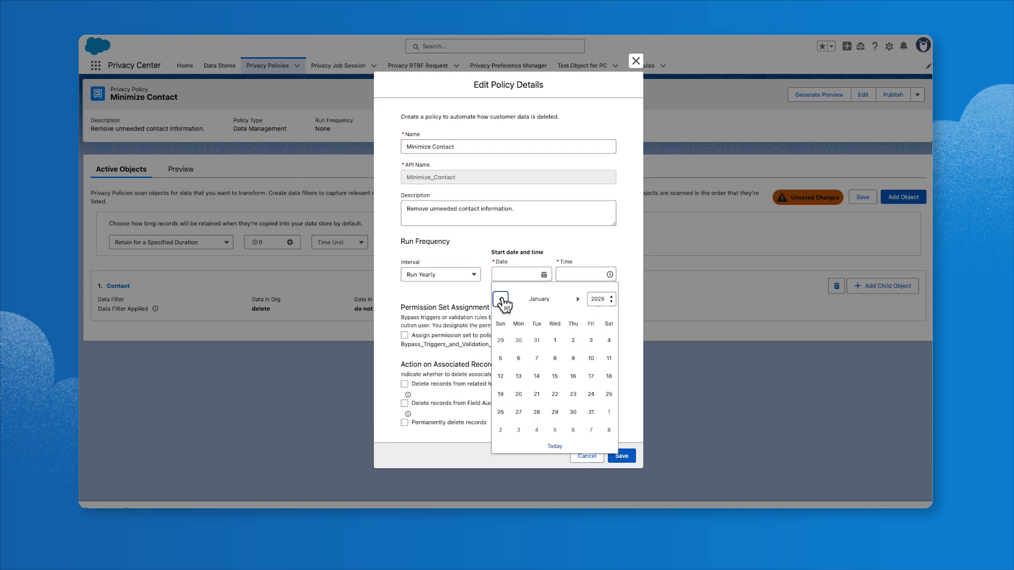
pyautogui.click(536, 340)
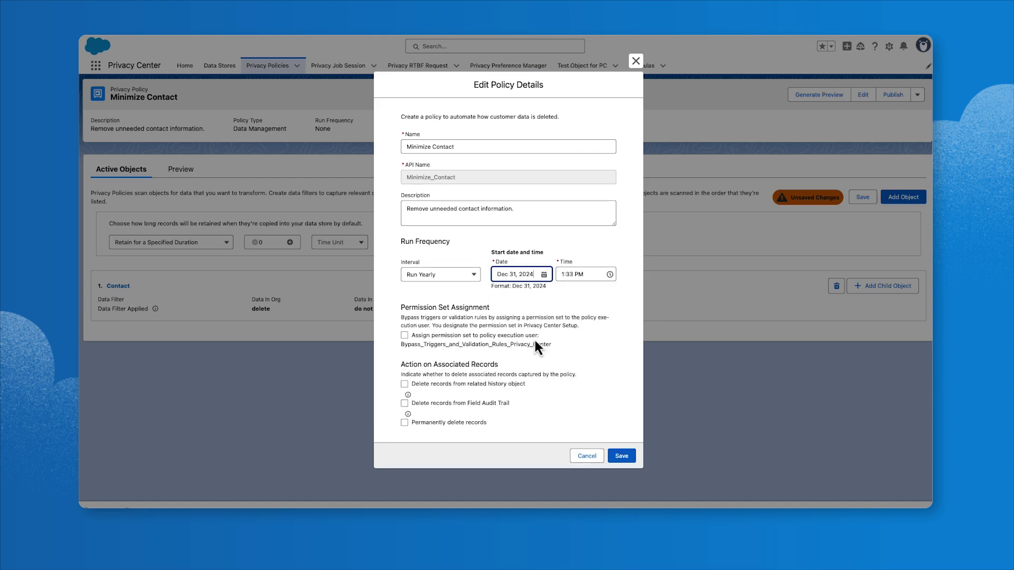
pyautogui.click(622, 458)
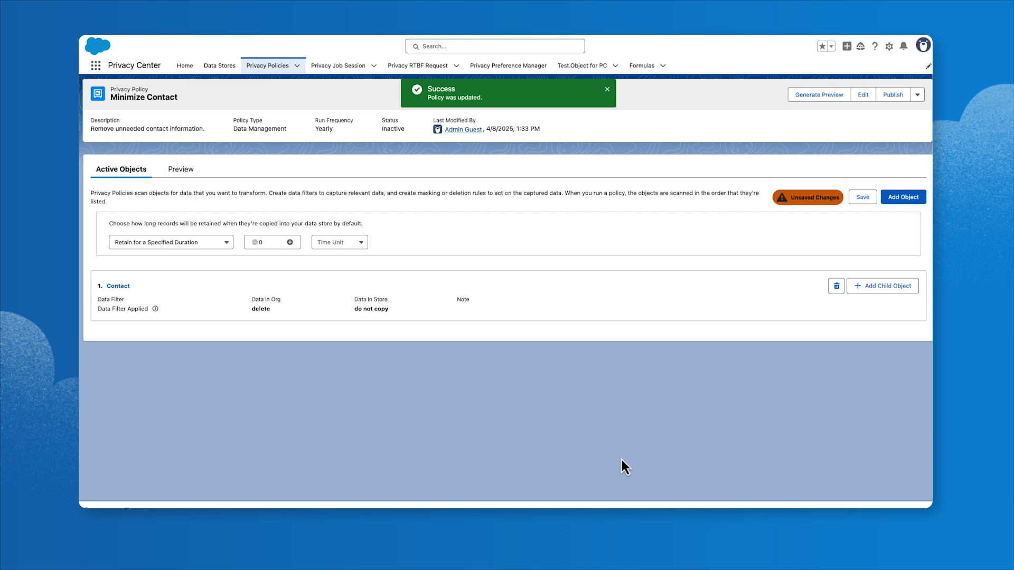
pyautogui.click(191, 71)
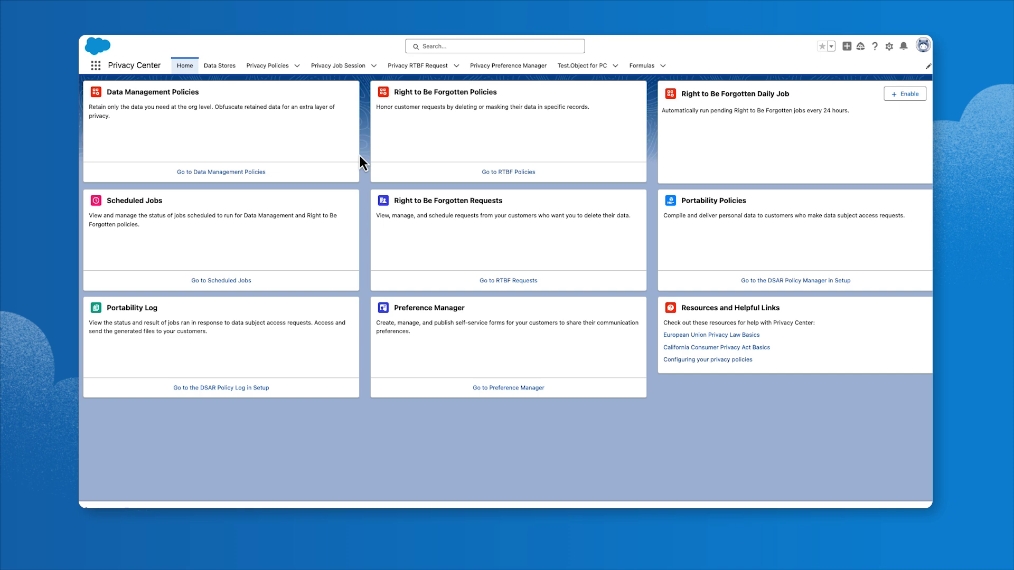
# - Create a Right To Be Forgotten policy named 'ContactRTBF'
pyautogui.click(500, 173)
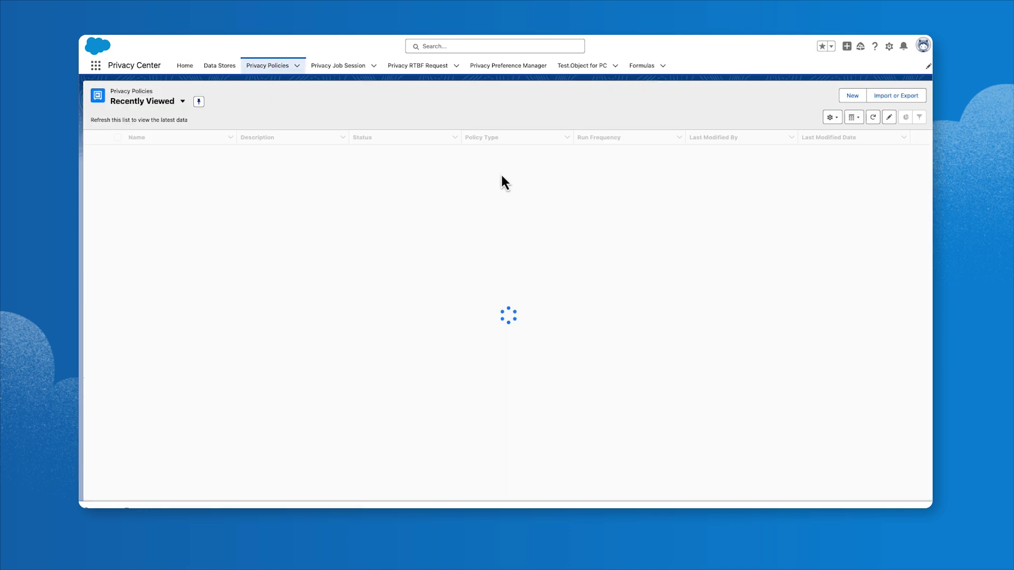
pyautogui.click(848, 97)
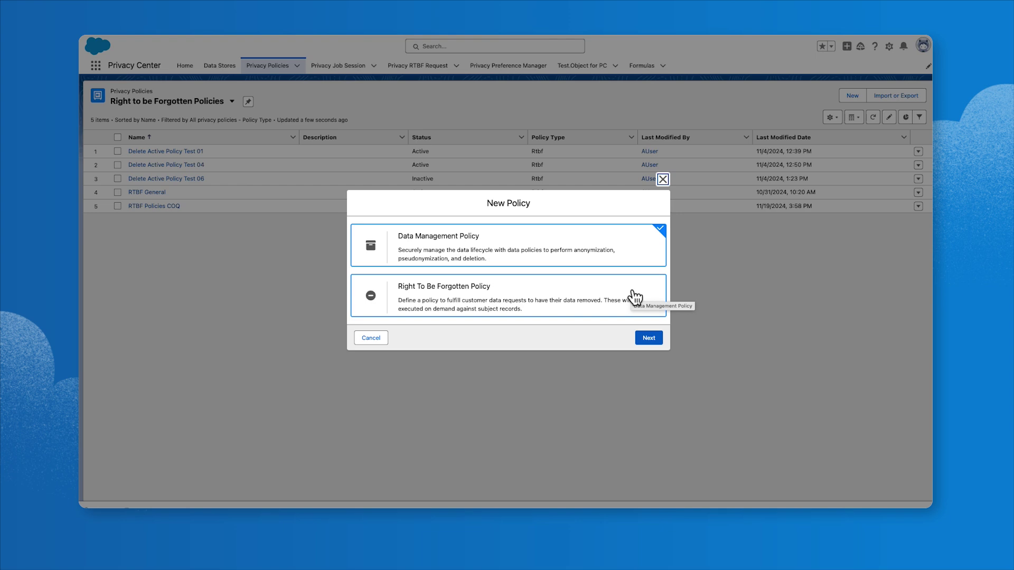
pyautogui.click(634, 296)
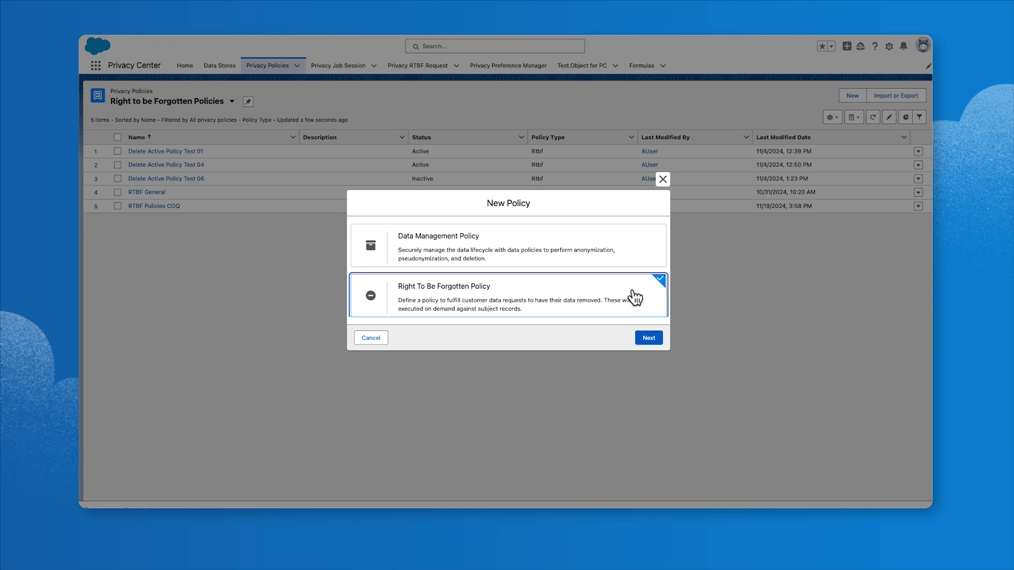
pyautogui.click(652, 338)
pyautogui.click(449, 237)
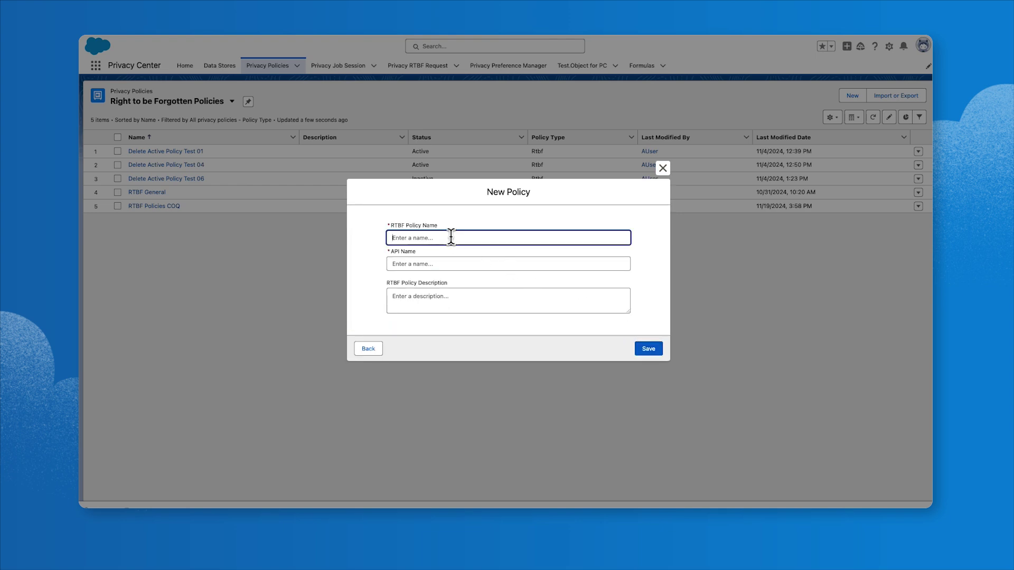
pyautogui.write('C')
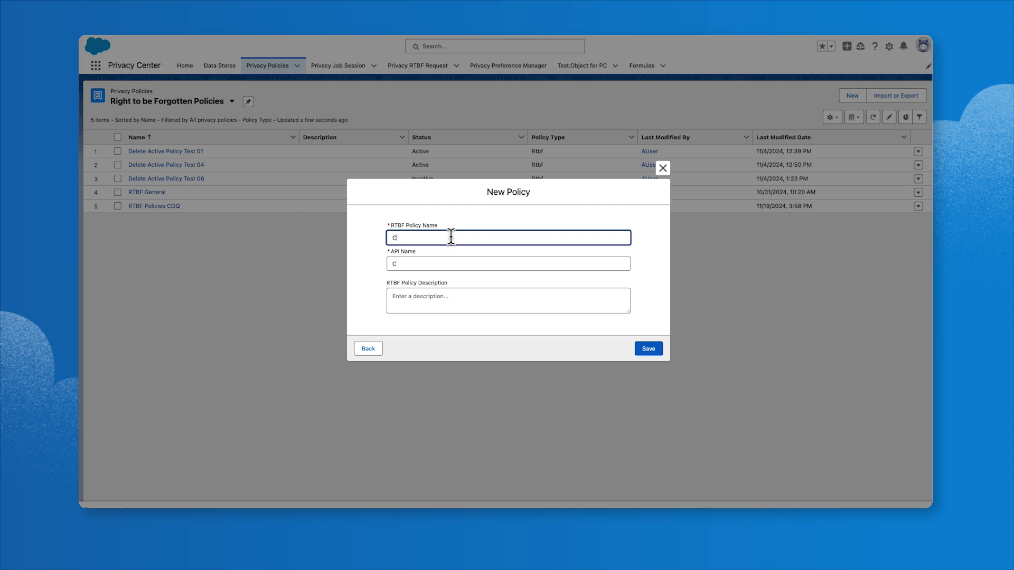
pyautogui.write('ontactRTBF')
pyautogui.click(646, 350)
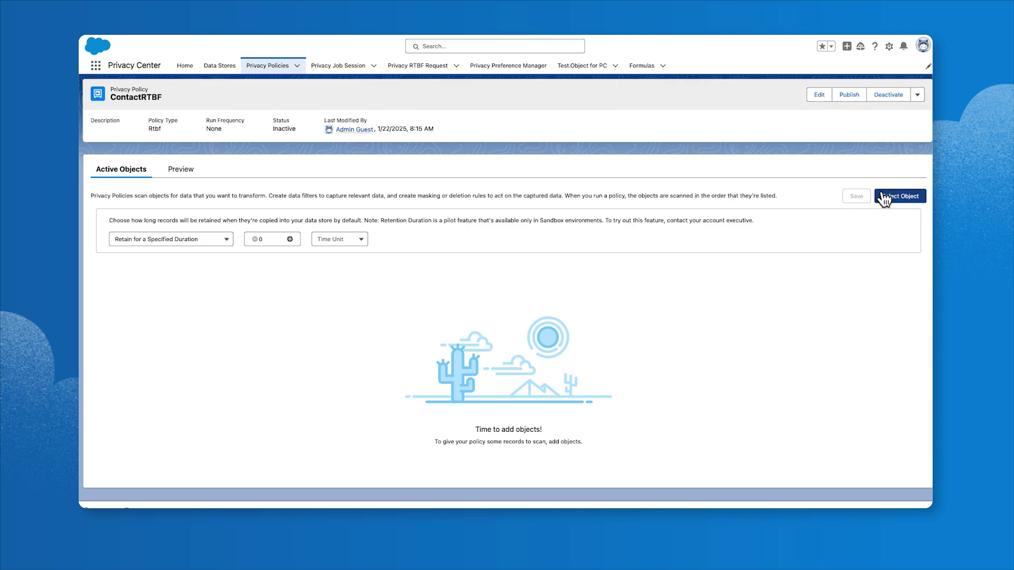
# - Select the Individual object for ContactRTBF, applying to All Records
pyautogui.click(898, 196)
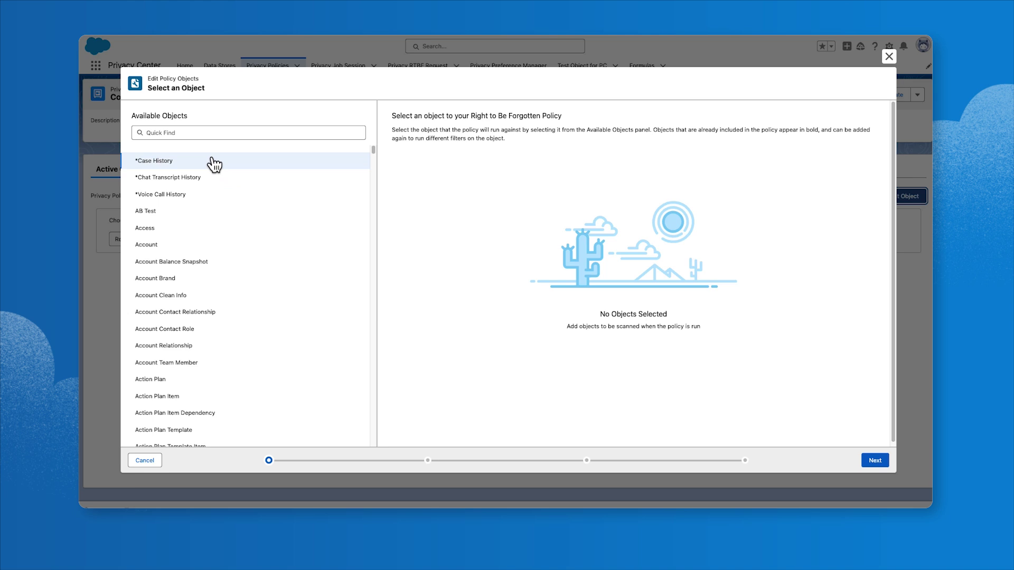
pyautogui.click(184, 132)
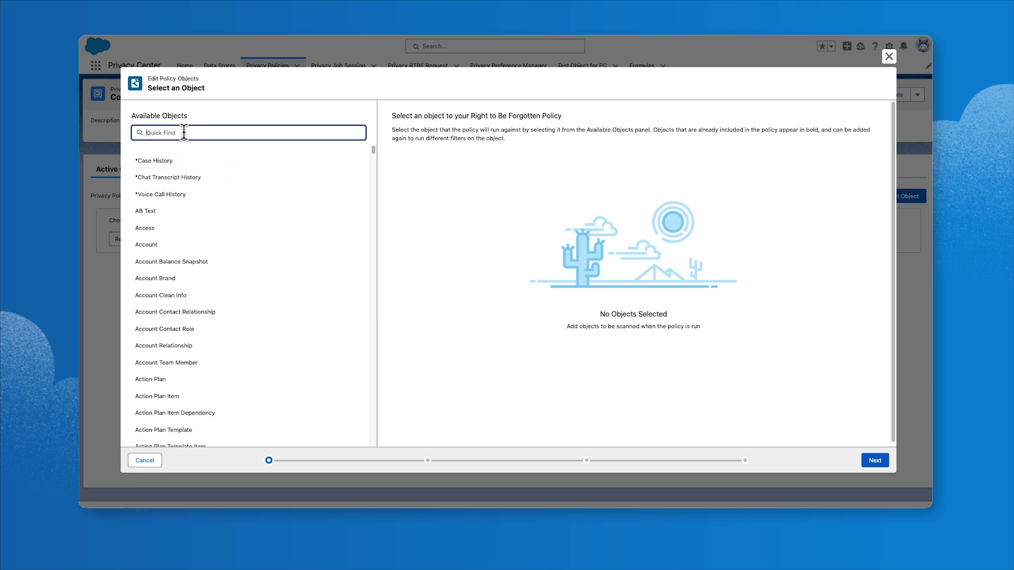
pyautogui.write('Individu')
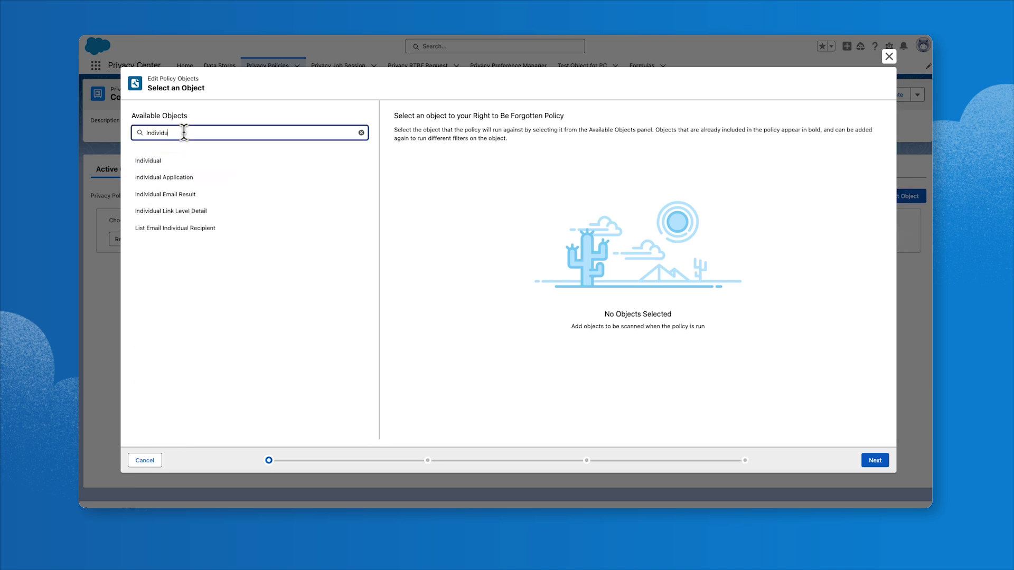
pyautogui.write('al')
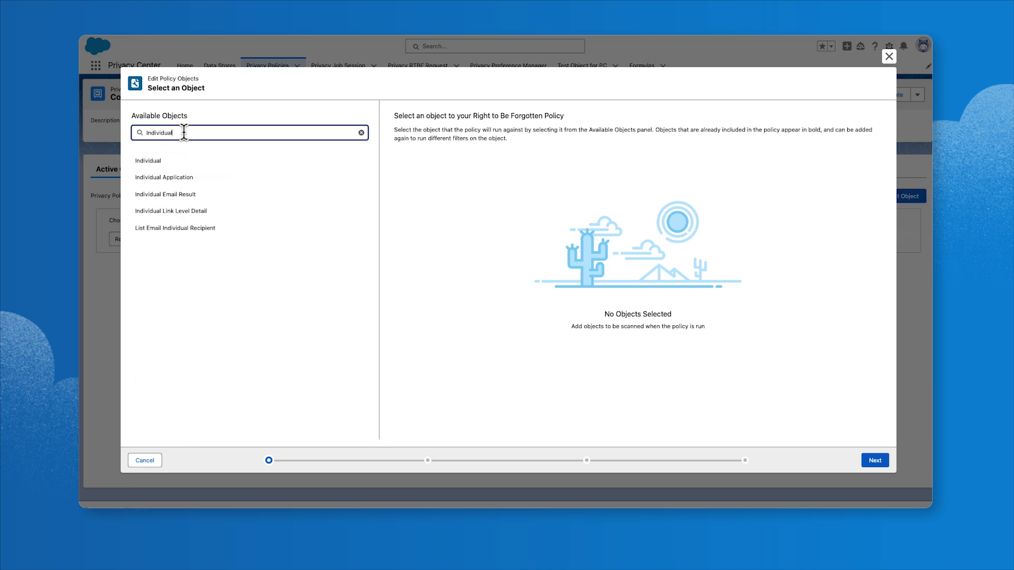
pyautogui.click(142, 165)
pyautogui.click(875, 461)
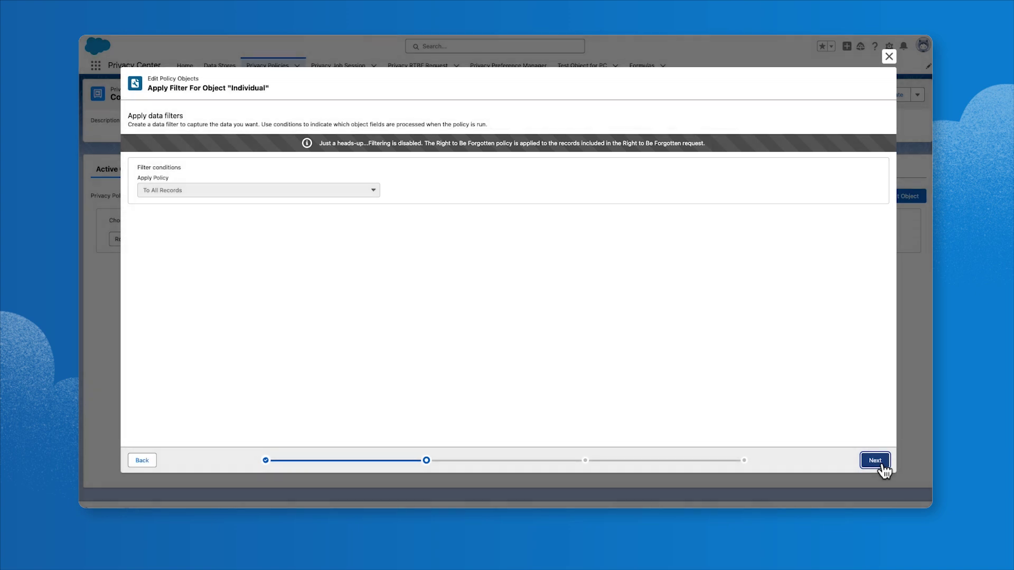
# - Delete Individual data including related history and Field Audit Trail records, keeping files and attachments
pyautogui.click(875, 460)
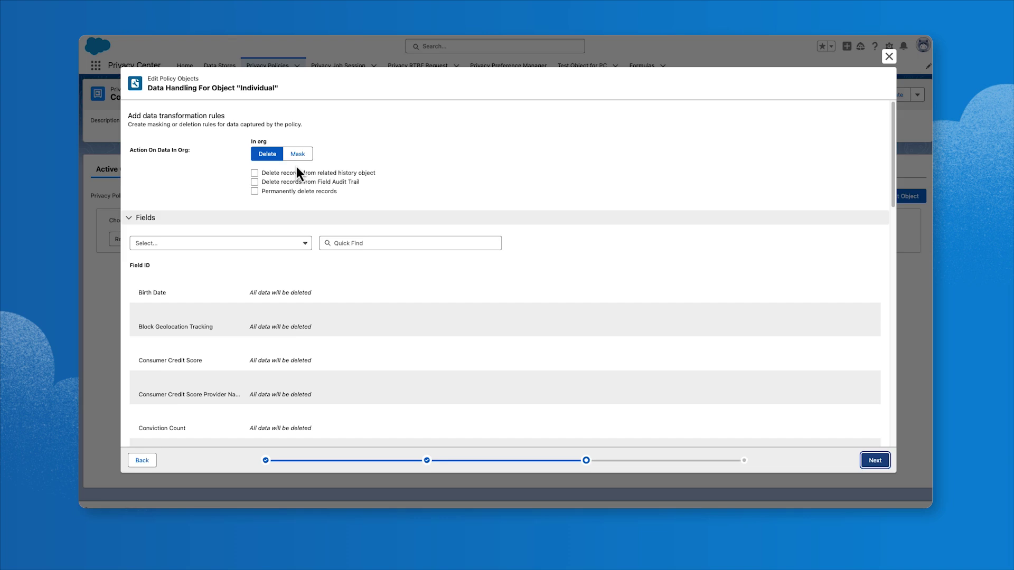
pyautogui.click(254, 174)
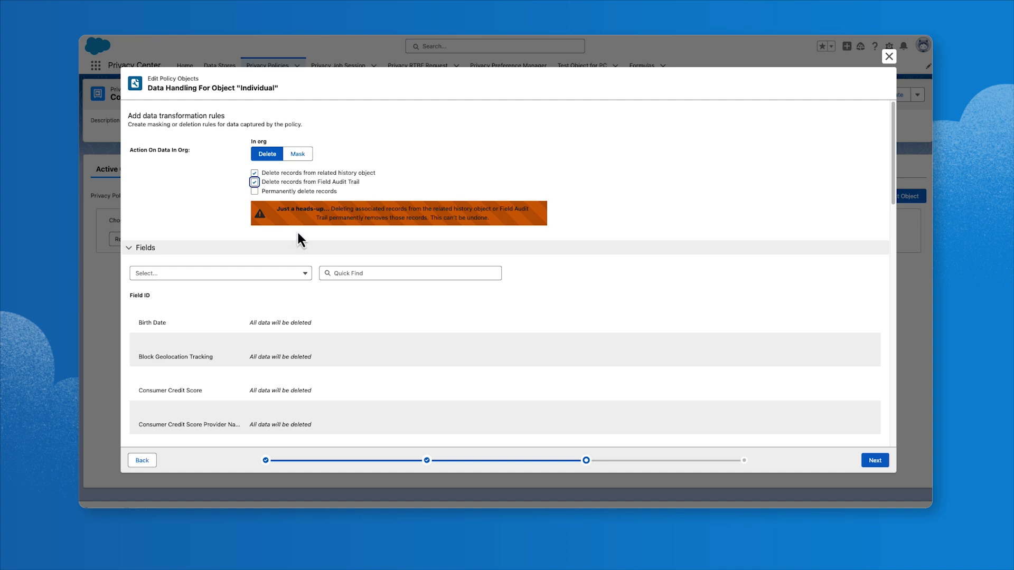
pyautogui.scroll(-10, 298, 237)
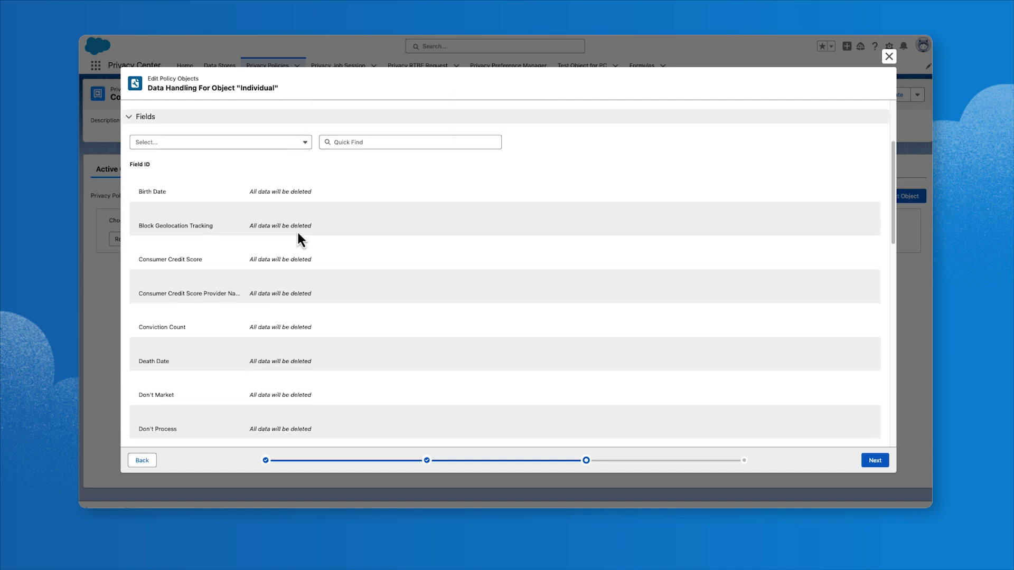
pyautogui.scroll(-8, 297, 234)
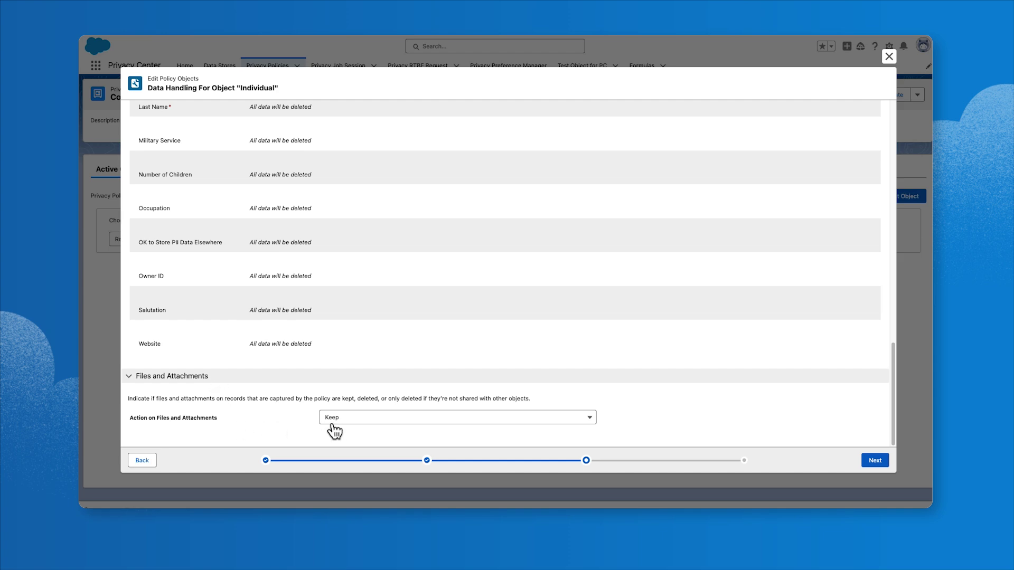
pyautogui.click(352, 422)
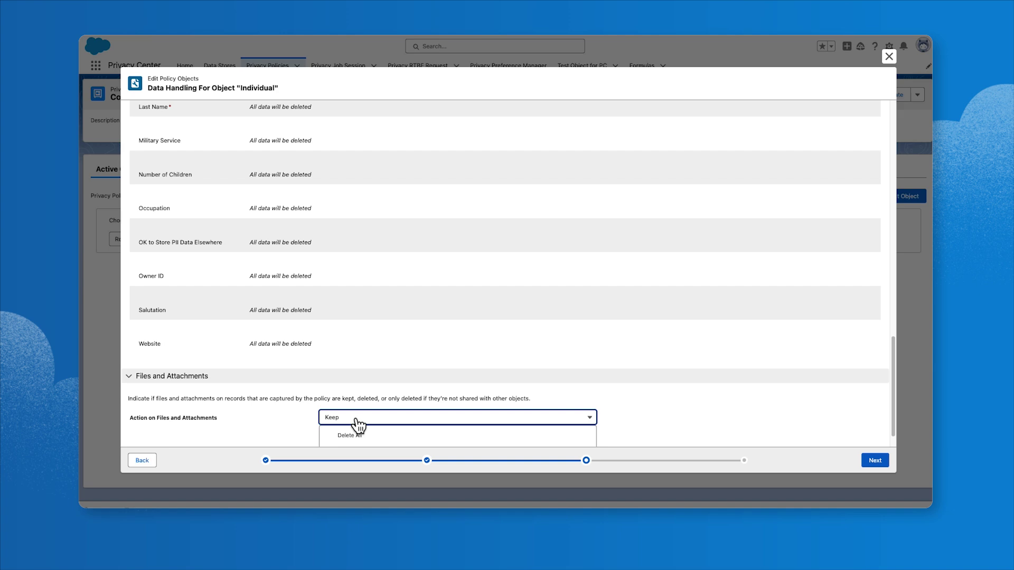
pyautogui.click(359, 424)
pyautogui.click(876, 461)
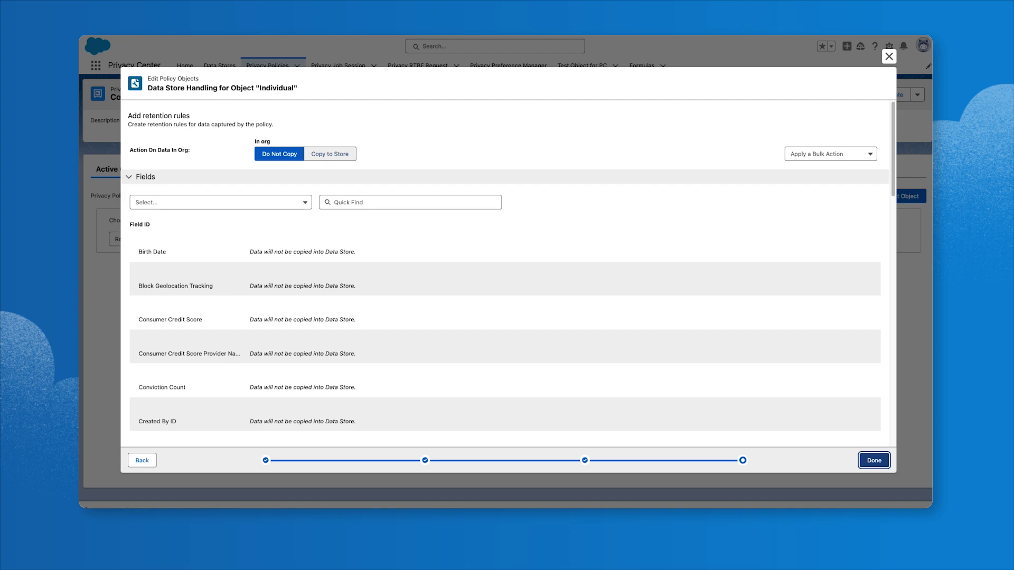
# - Copy Individual data to the store with the policy-level retention setting and finish adding it
pyautogui.click(330, 154)
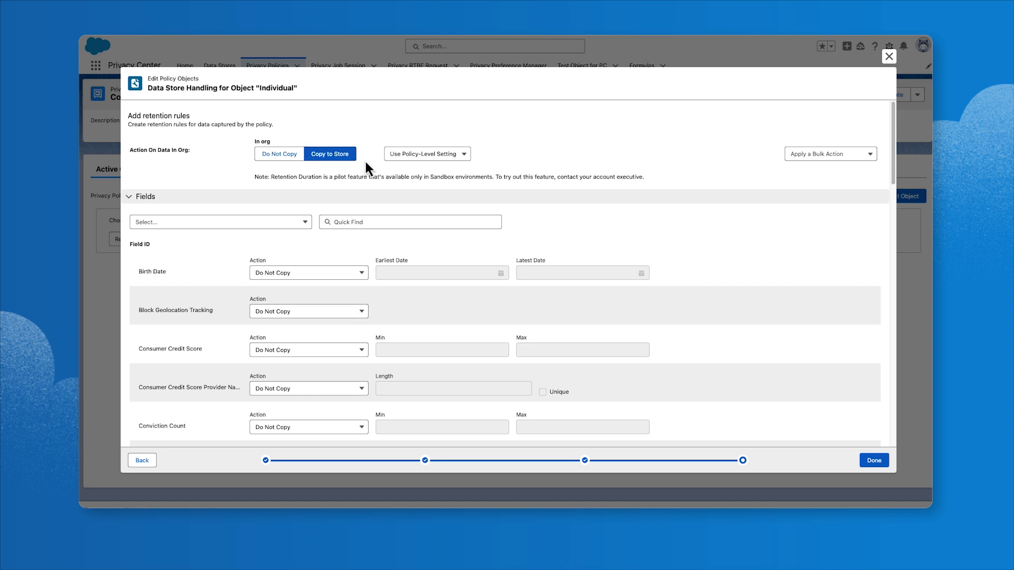
pyautogui.click(401, 161)
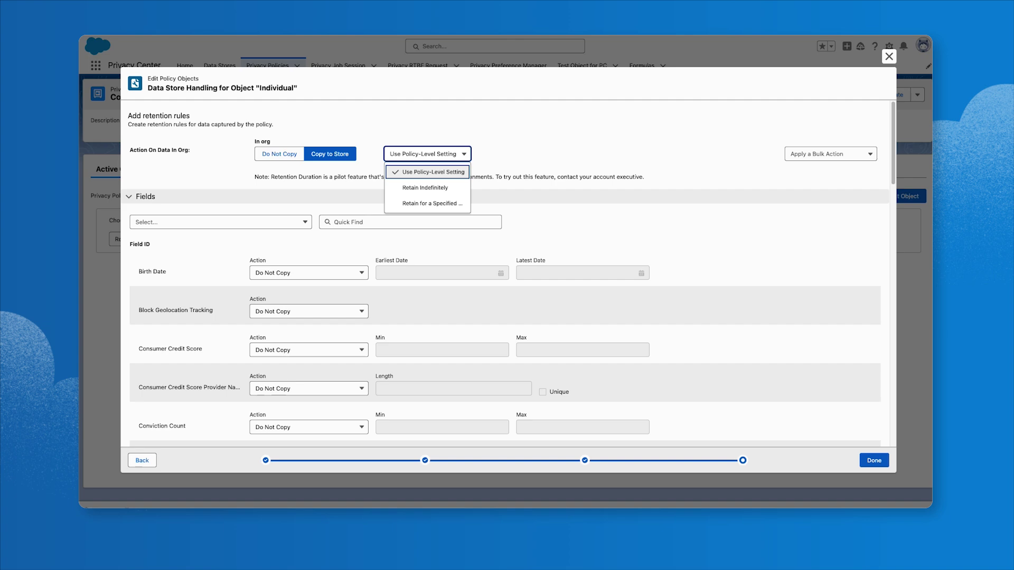
pyautogui.click(415, 172)
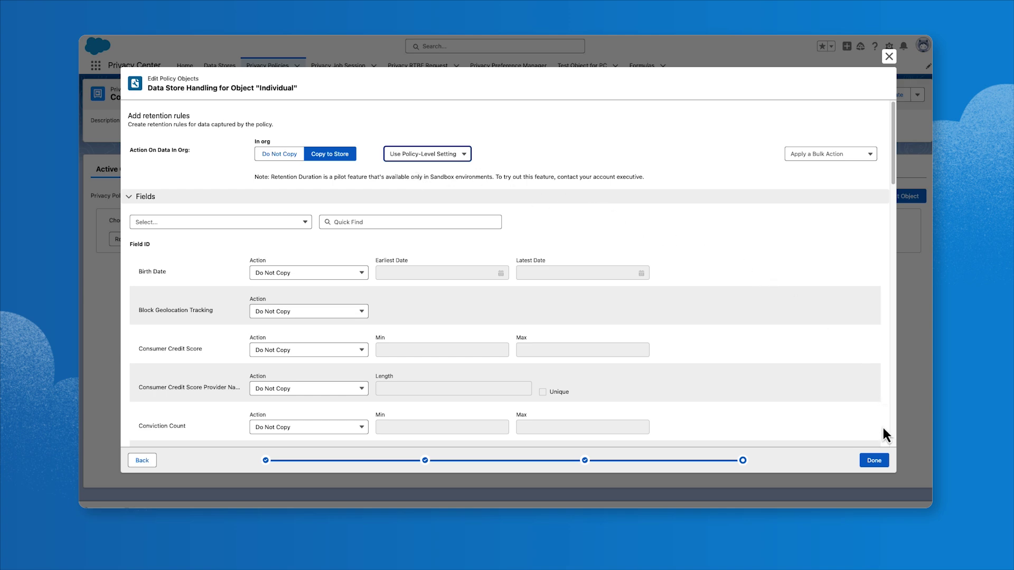
pyautogui.click(874, 461)
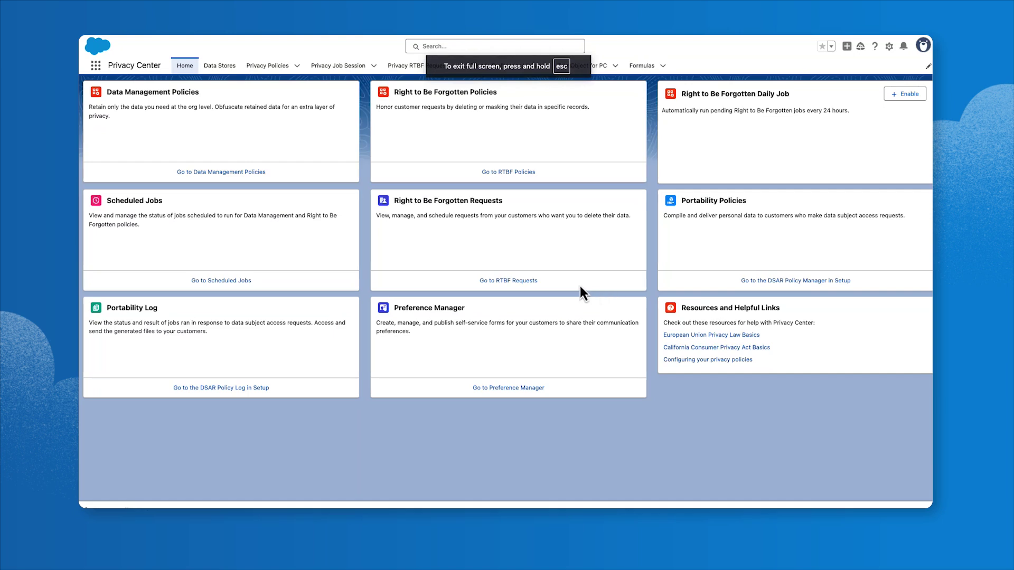
# - Submit a new RTBF request for the pasted contact record ID using the ContactRTBF policy
pyautogui.click(532, 285)
pyautogui.click(915, 100)
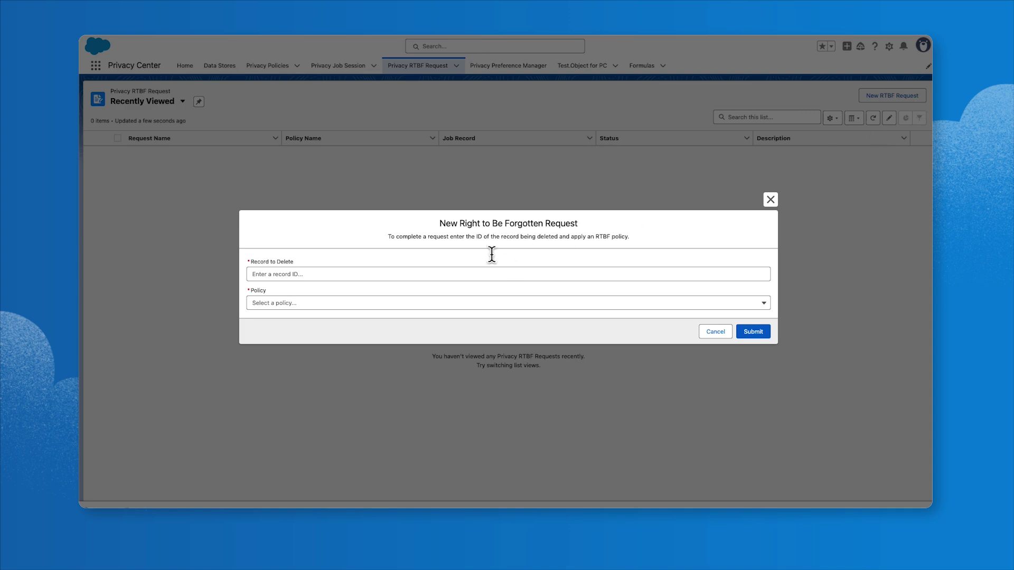
pyautogui.click(417, 273)
pyautogui.hotkey('ctrl', 'v')
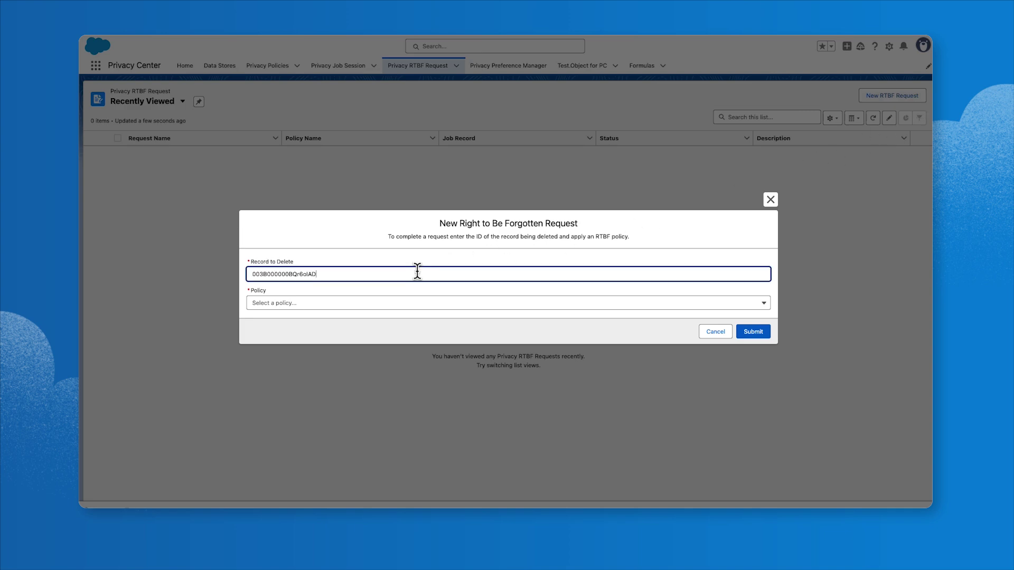
pyautogui.click(389, 304)
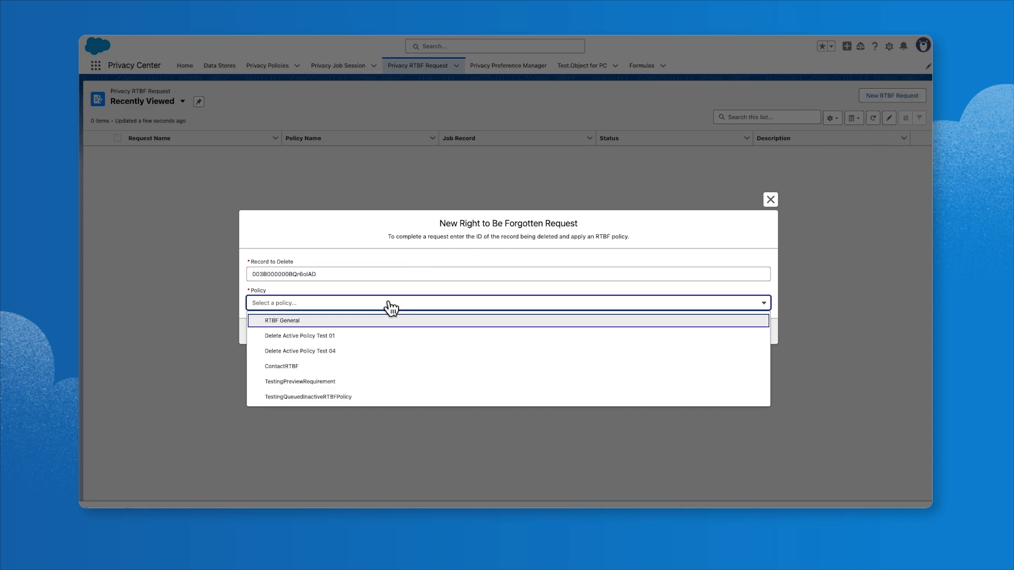
pyautogui.click(332, 366)
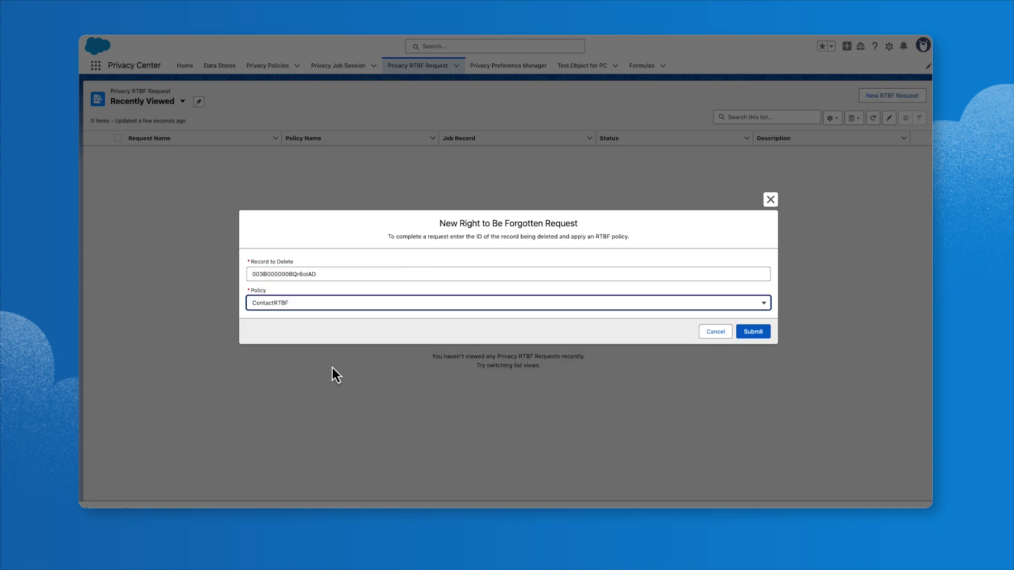
pyautogui.click(746, 337)
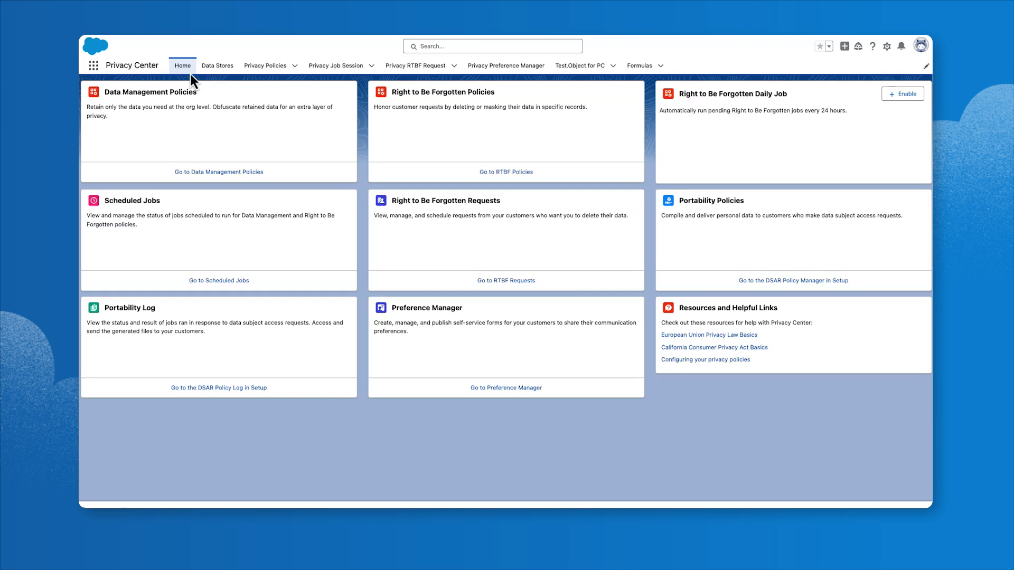
# - Start a new portability policy in Setup and add the Contact object to it
pyautogui.click(821, 281)
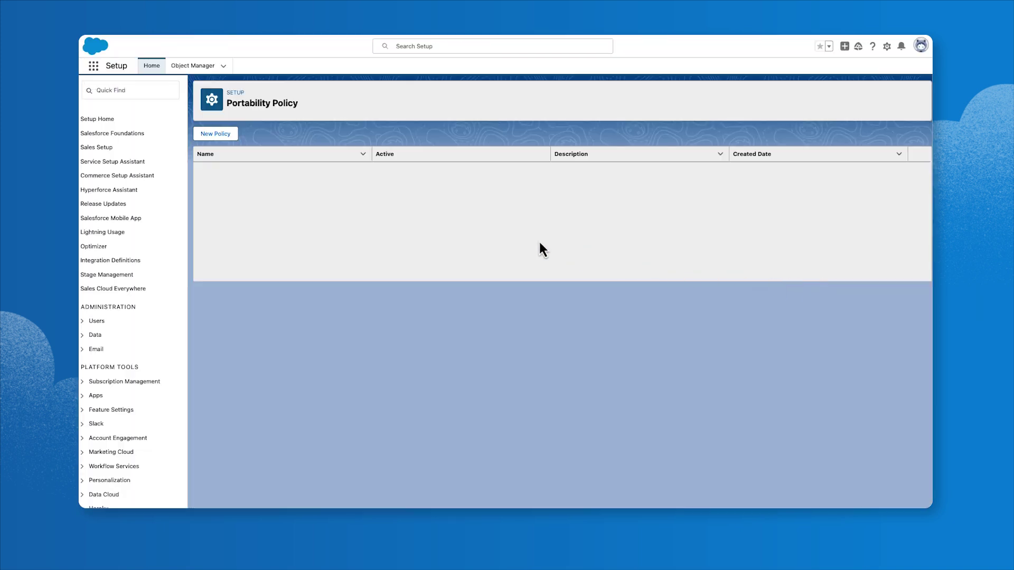
pyautogui.click(230, 137)
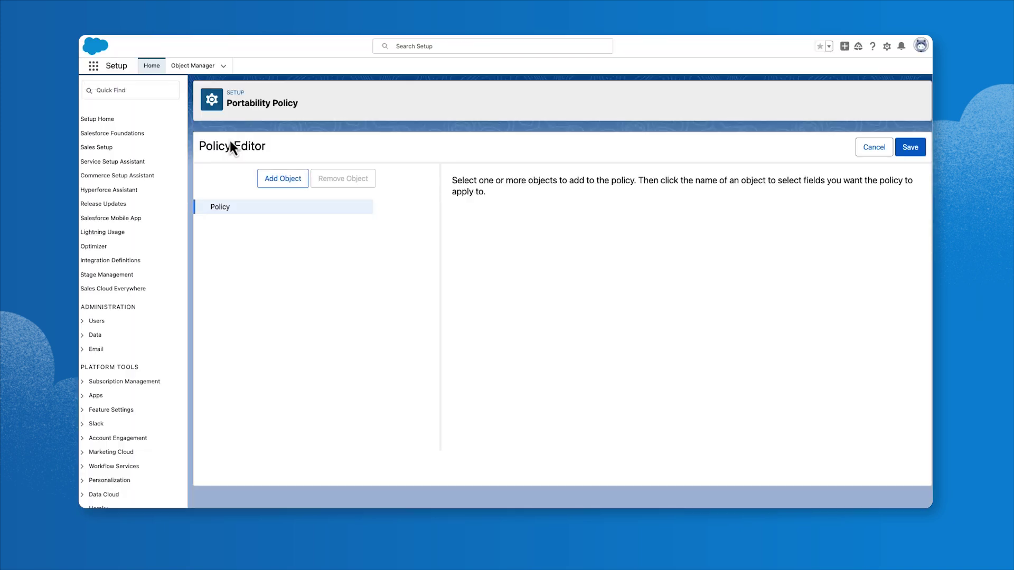
pyautogui.click(288, 182)
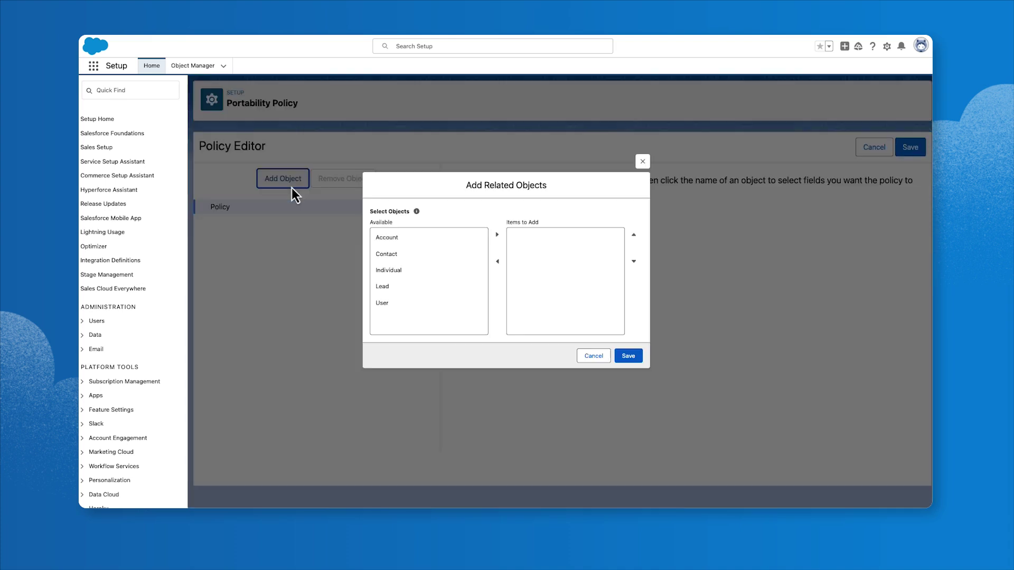
pyautogui.click(399, 256)
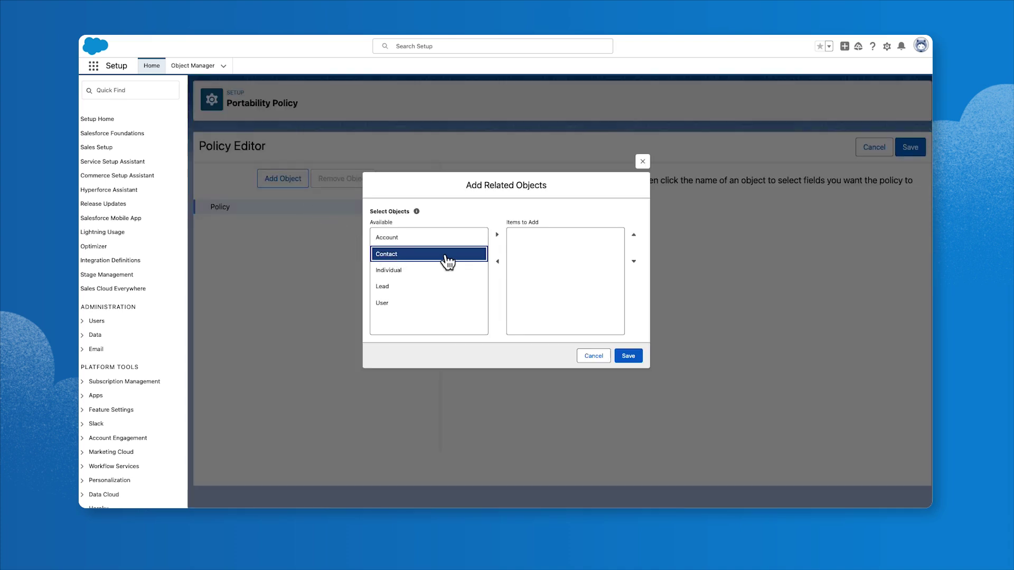
pyautogui.click(498, 236)
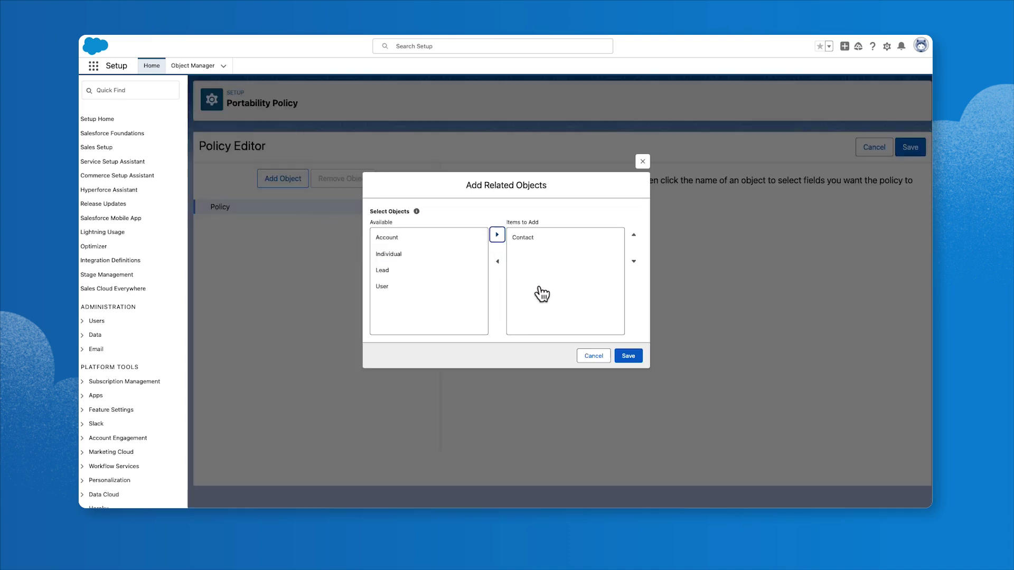
pyautogui.click(628, 356)
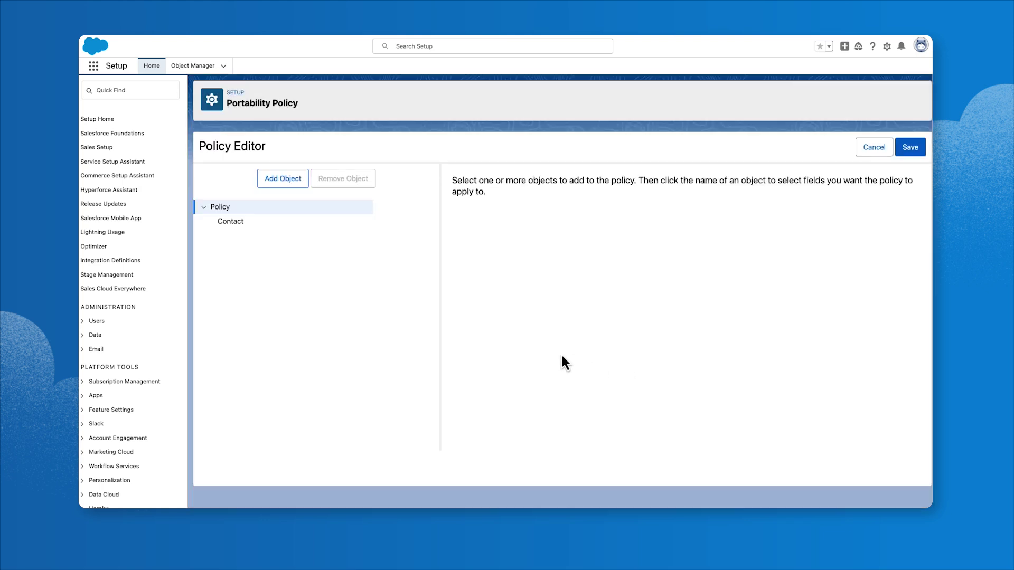
# - Include Contact's Birthdate, FirstName and HasOptedOutOfEmail fields in the policy
pyautogui.click(252, 223)
pyautogui.scroll(-15, 447, 260)
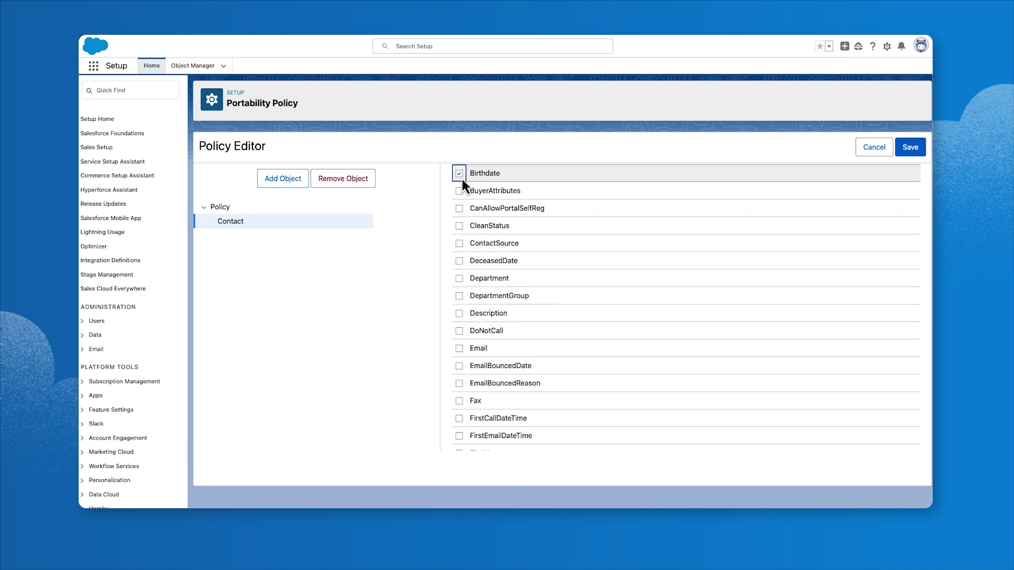
pyautogui.scroll(-3, 461, 371)
pyautogui.click(459, 370)
pyautogui.scroll(-3, 461, 371)
pyautogui.click(459, 350)
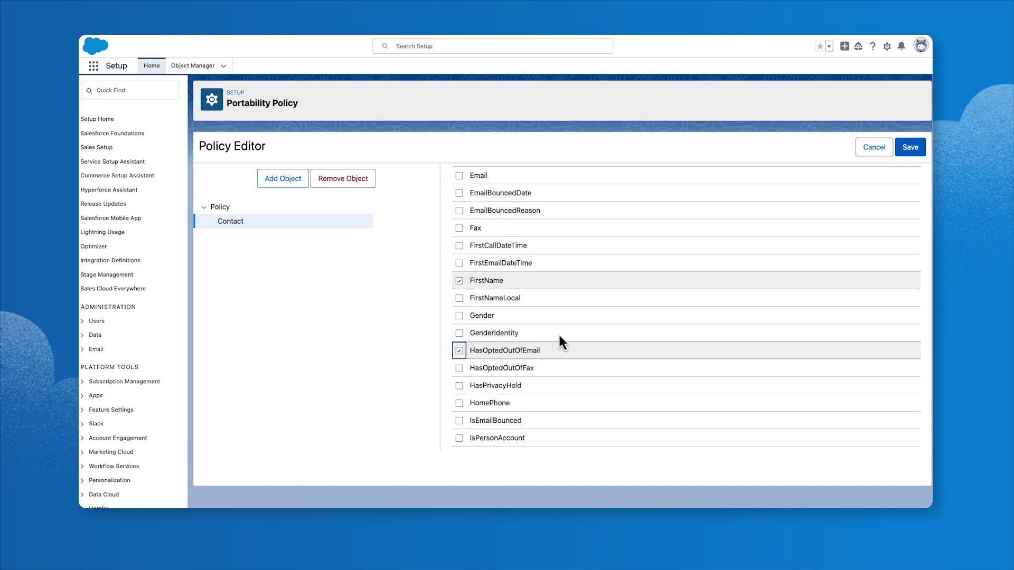
# - Name the policy 'ContactDSAR' and set it active
pyautogui.click(912, 152)
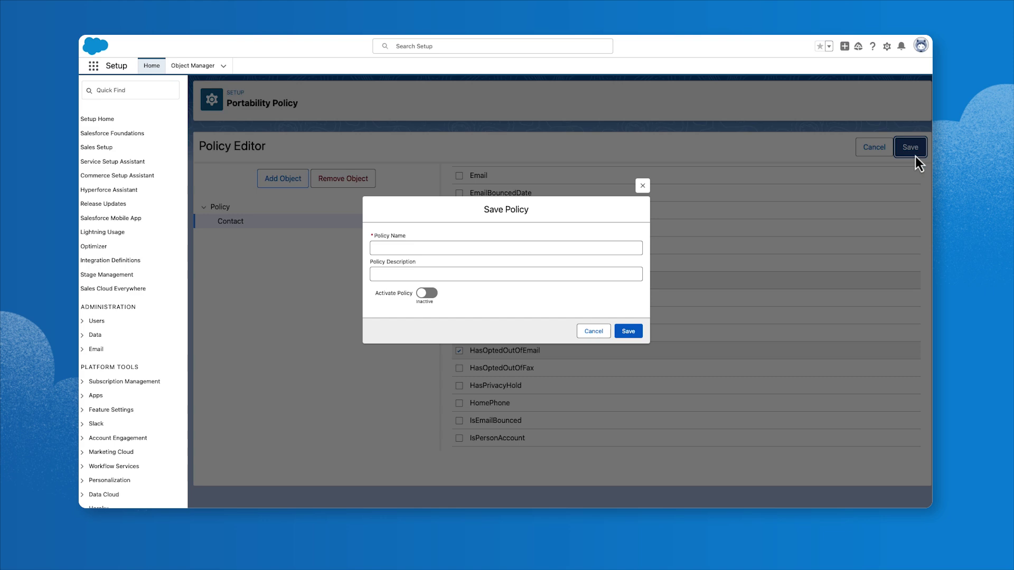
pyautogui.click(459, 248)
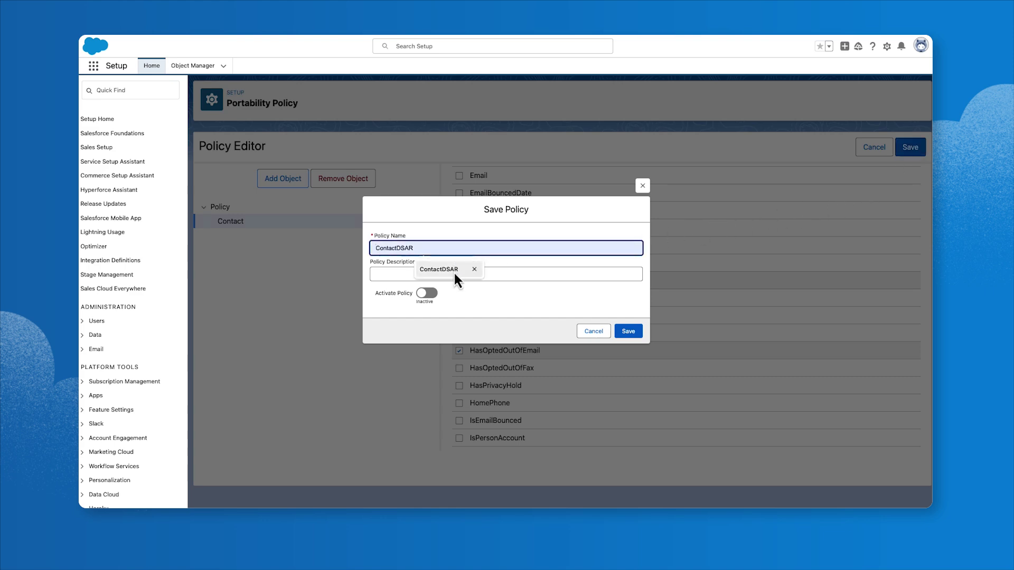
pyautogui.click(455, 273)
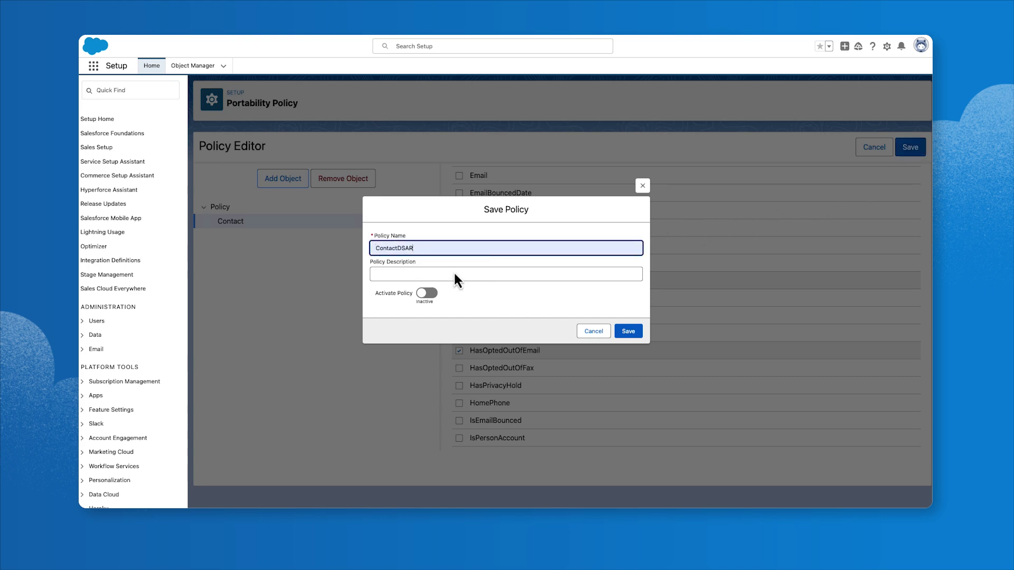
pyautogui.click(429, 295)
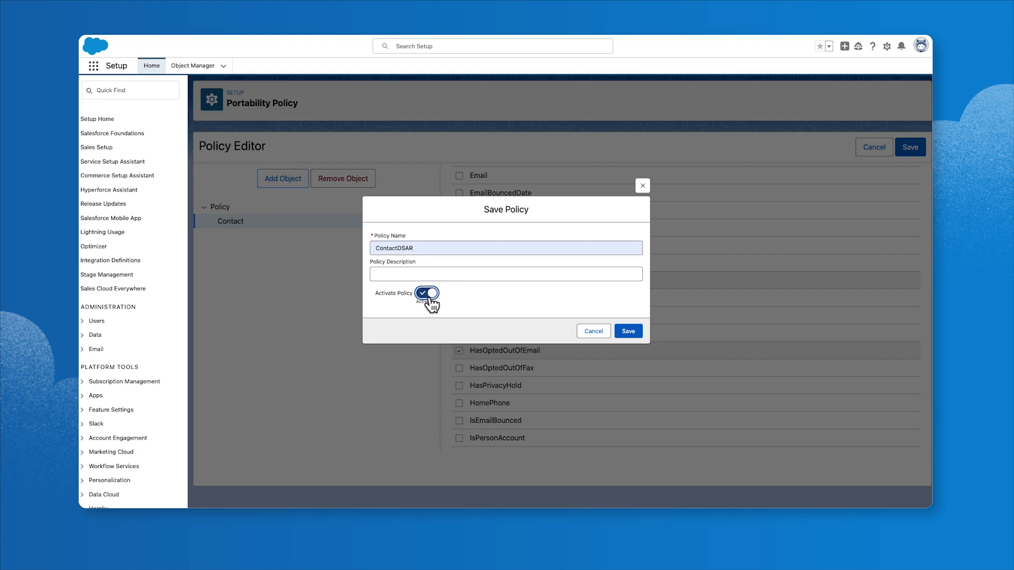
# - Save the ContactDSAR policy and run it for the data subject's 18-character ID
pyautogui.click(631, 335)
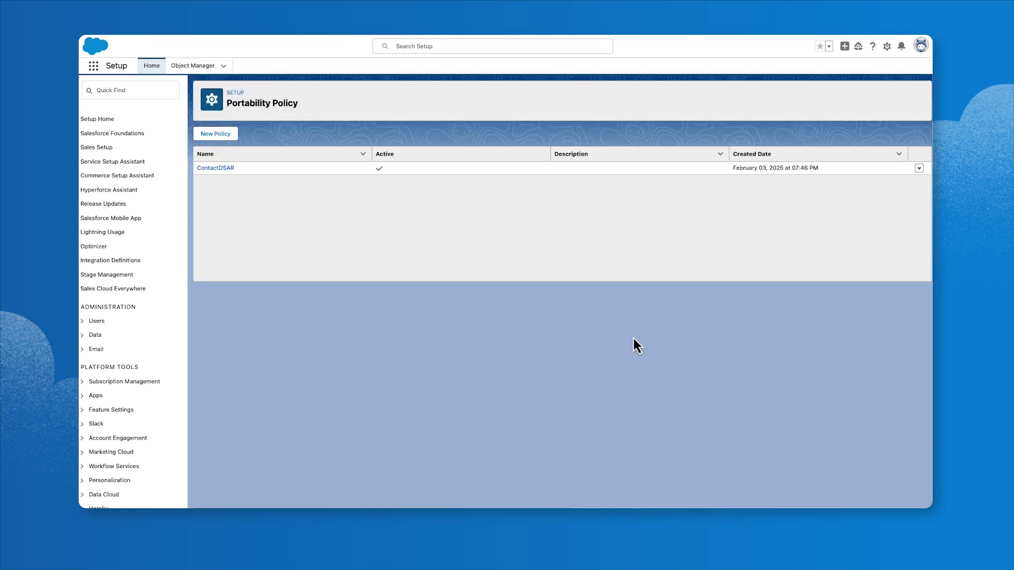
pyautogui.click(919, 168)
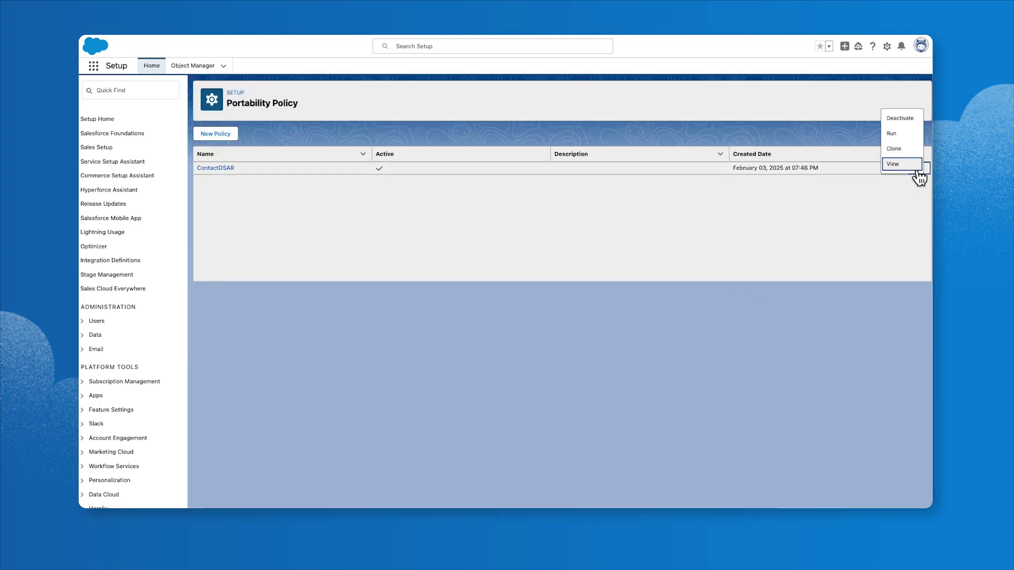
pyautogui.click(901, 139)
pyautogui.click(334, 276)
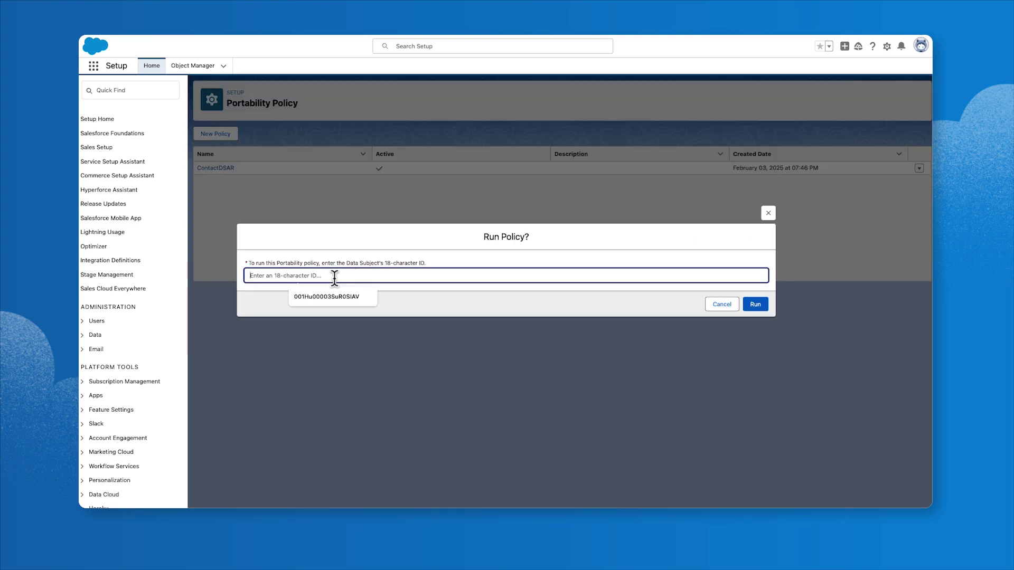
pyautogui.click(335, 294)
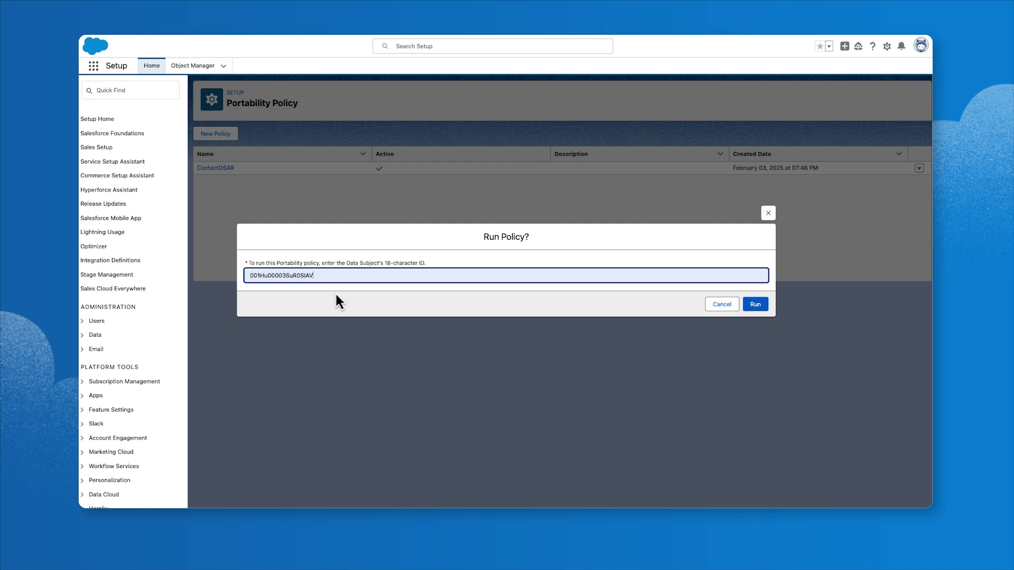
pyautogui.click(753, 309)
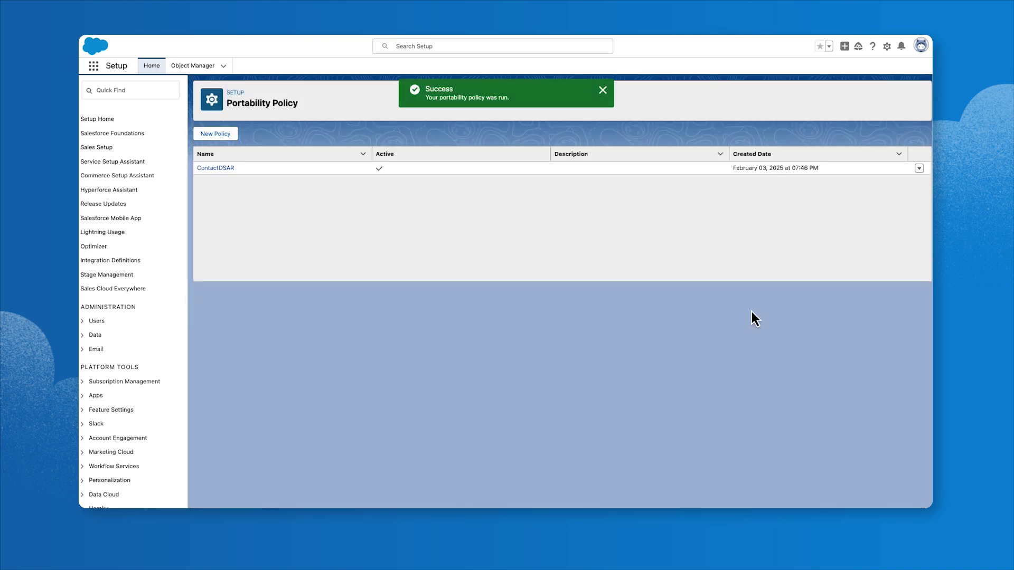
# - Find 'portability log' in Setup and open the Portability Log showing the completed run
pyautogui.click(149, 96)
pyautogui.click(150, 113)
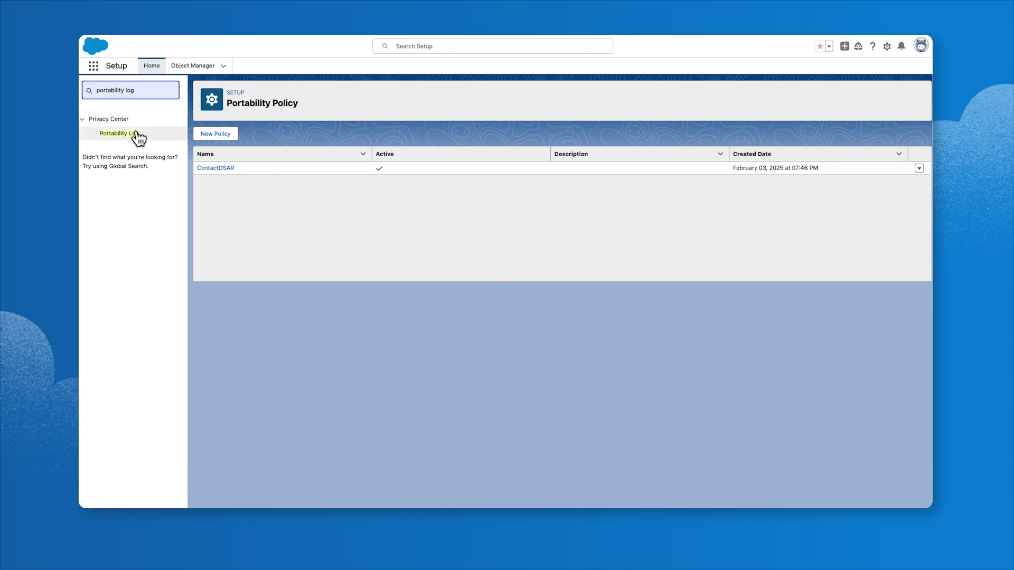
pyautogui.click(136, 135)
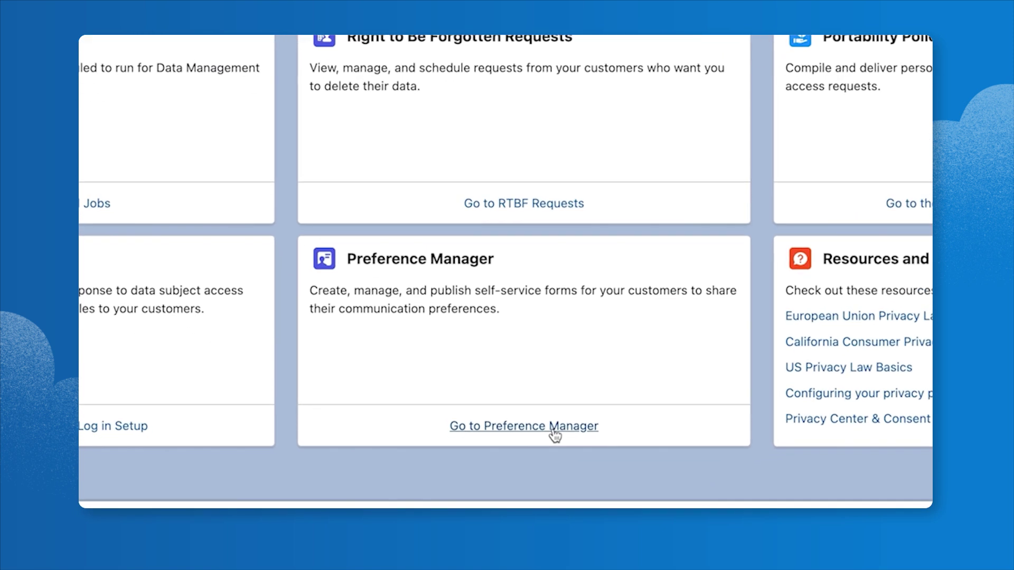
# - Add the Detailed consent template DynamoLaunchTemplate in Preference Manager, then begin a new preference form
pyautogui.click(552, 428)
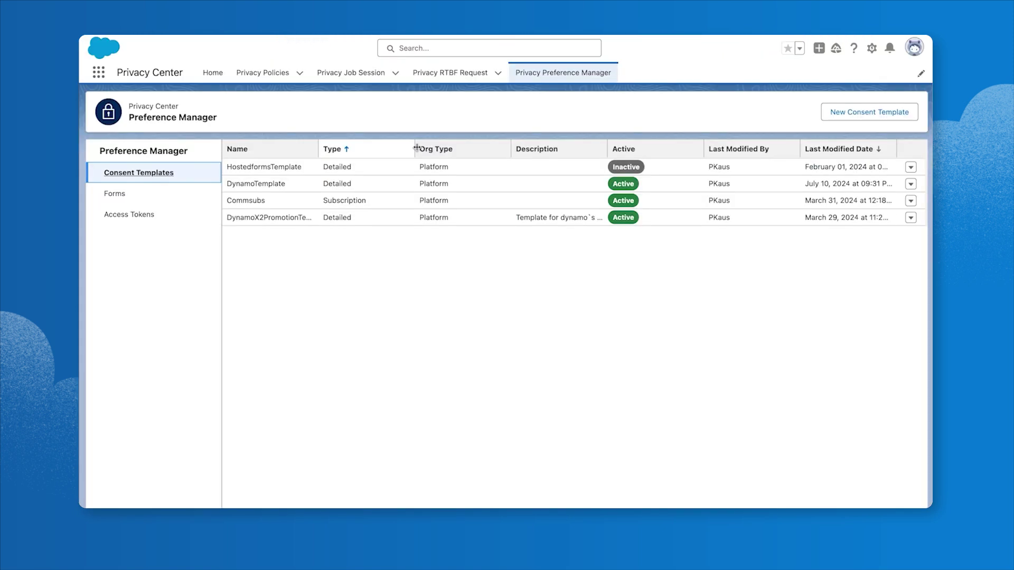
pyautogui.click(878, 112)
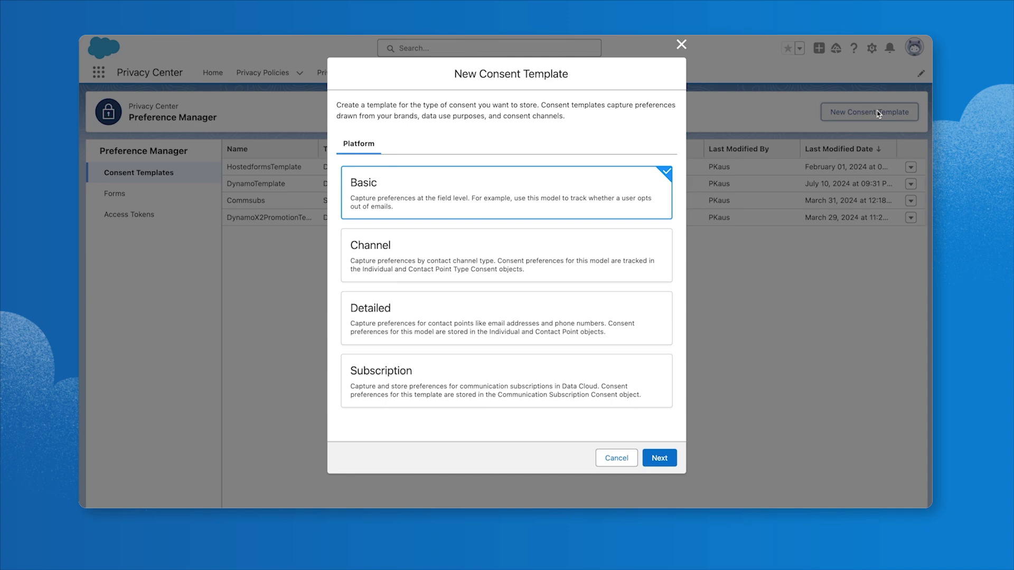
pyautogui.click(639, 339)
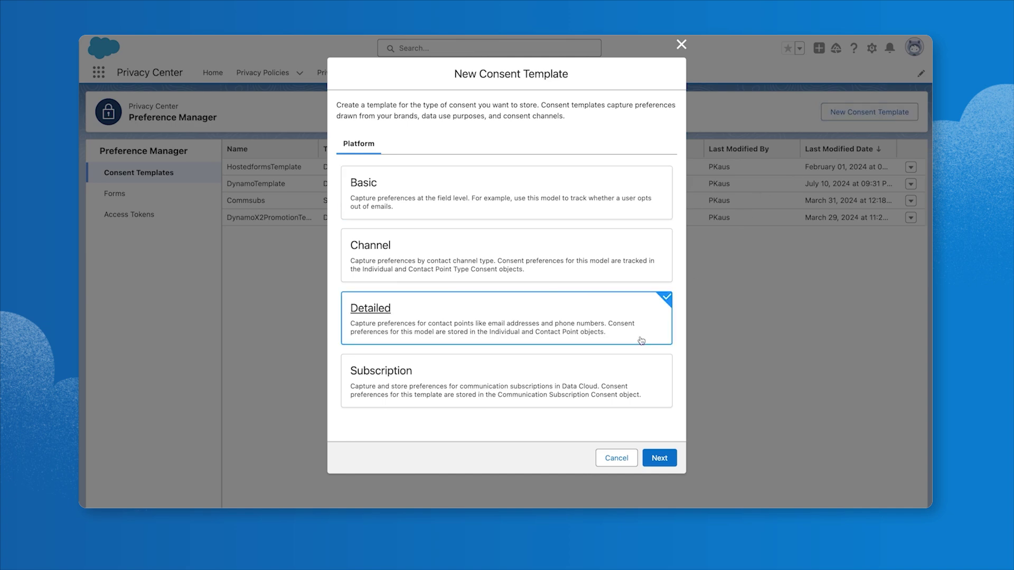
pyautogui.click(663, 459)
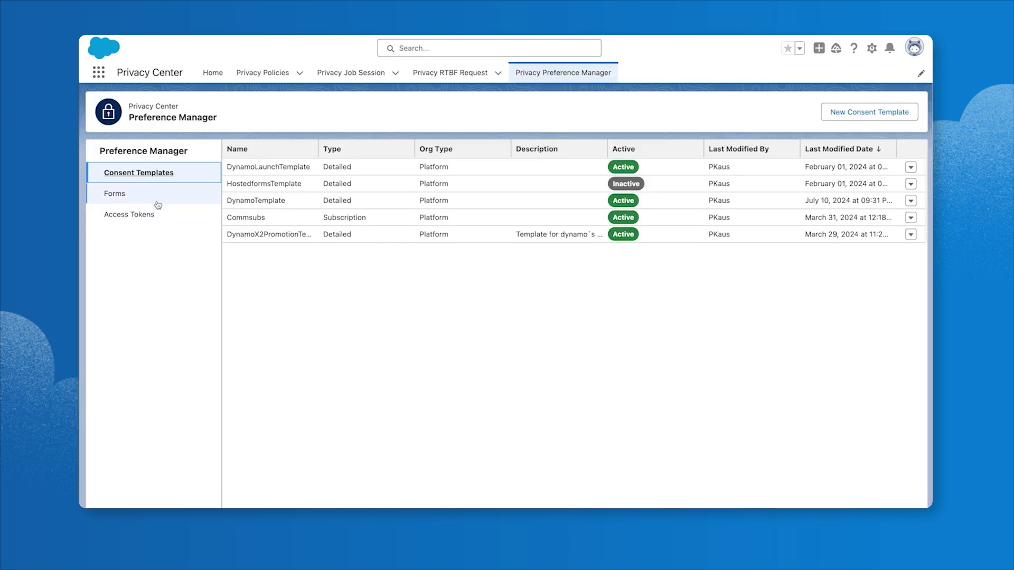
pyautogui.click(155, 196)
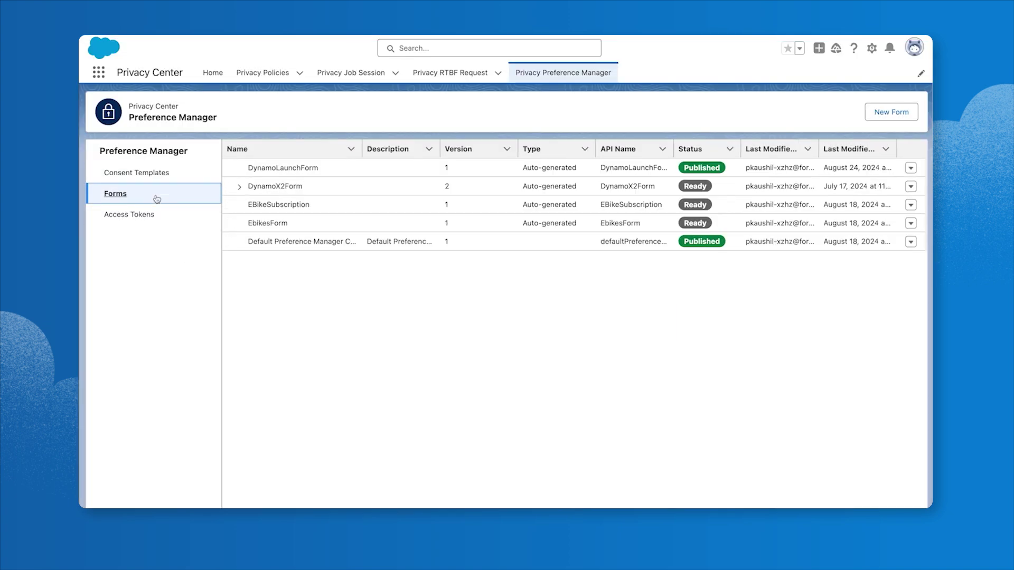
pyautogui.click(896, 116)
# - Base the new preference form on DynamoLaunchTemplate and name it DynamoForm
pyautogui.click(666, 407)
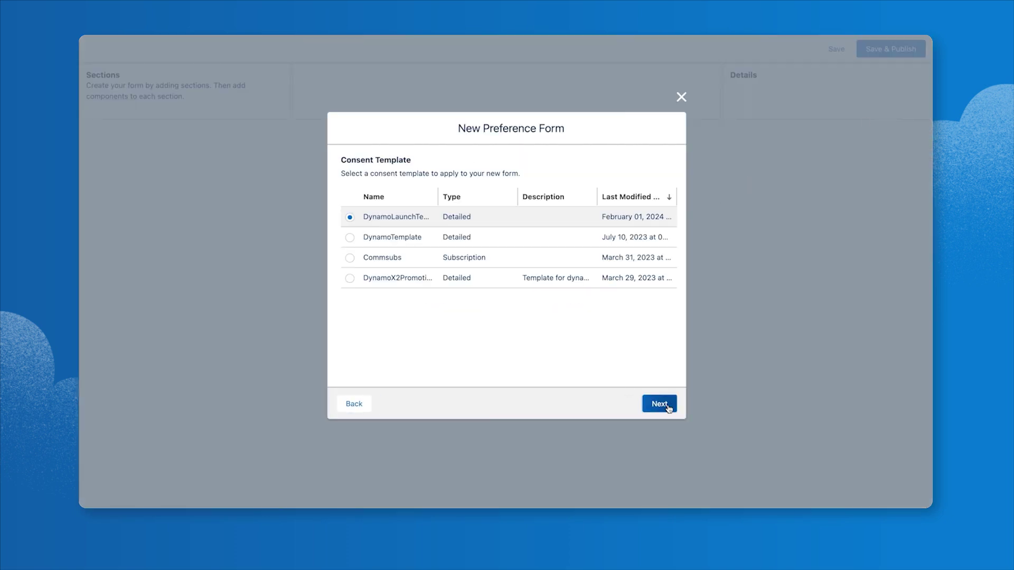
pyautogui.click(667, 407)
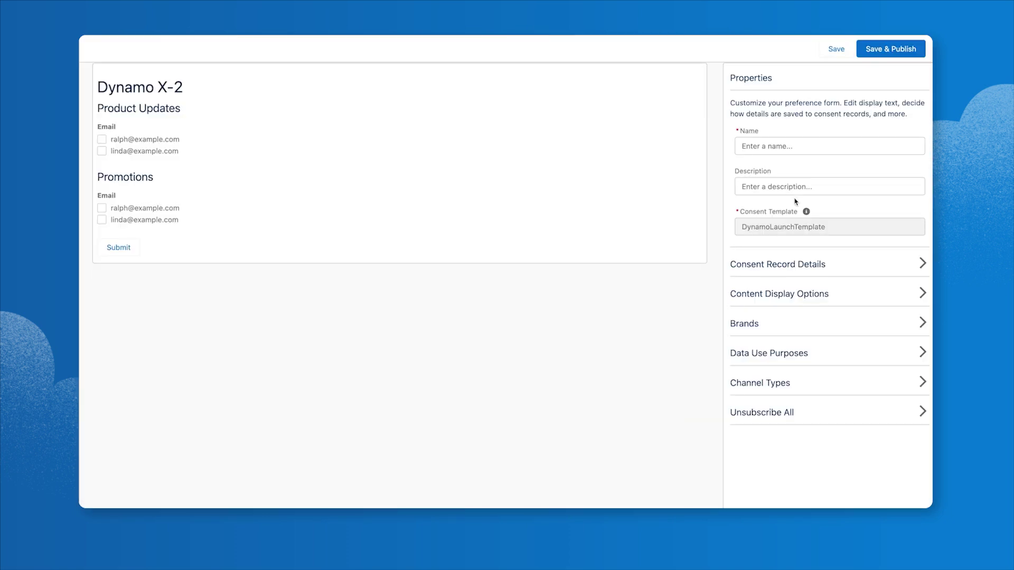
pyautogui.click(811, 153)
pyautogui.write('DynamoForm')
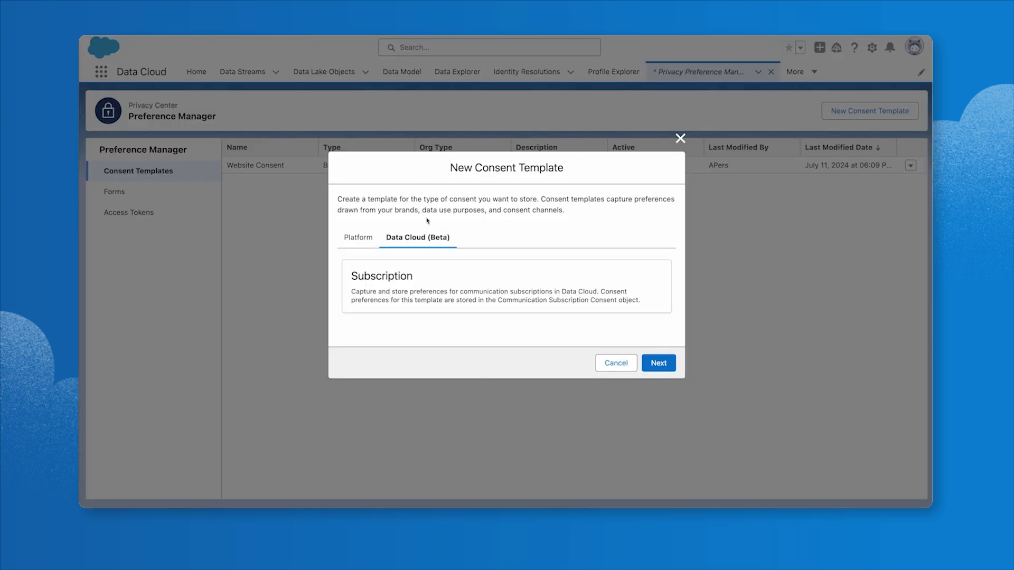